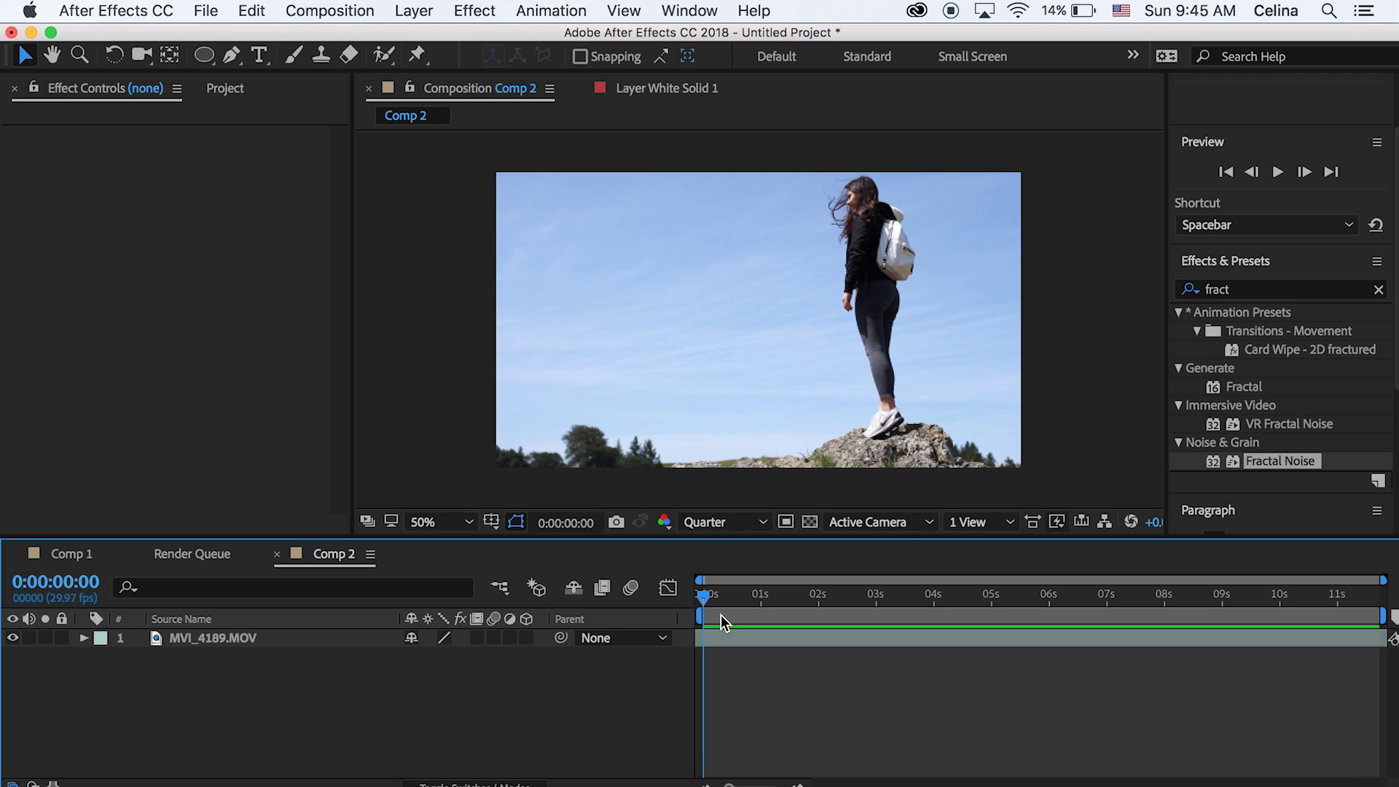
# Switch Comp 2's preview resolution from Quarter to Full and play the opening frames from frame 0.
pyautogui.click(729, 520)
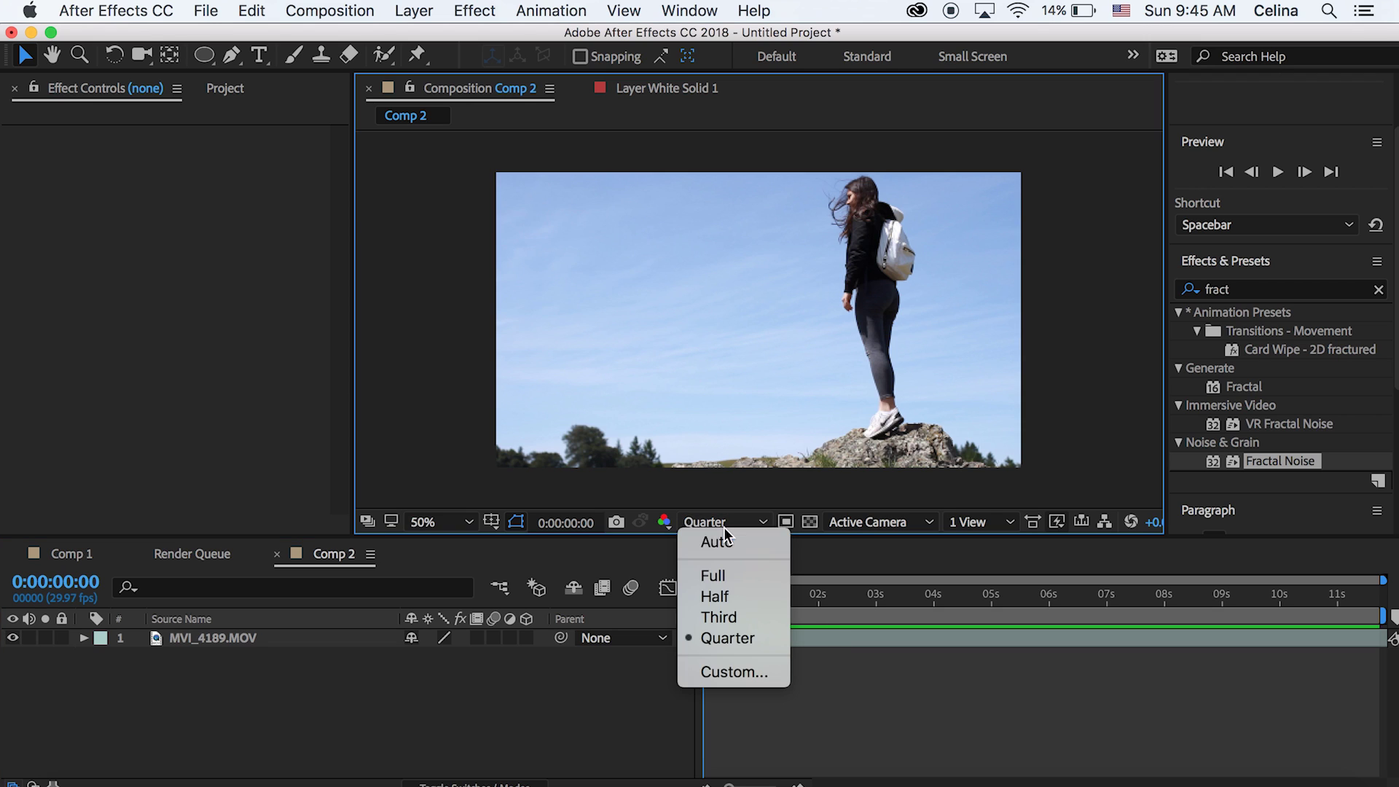
pyautogui.click(725, 580)
pyautogui.moveTo(723, 605); pyautogui.dragTo(674, 596)
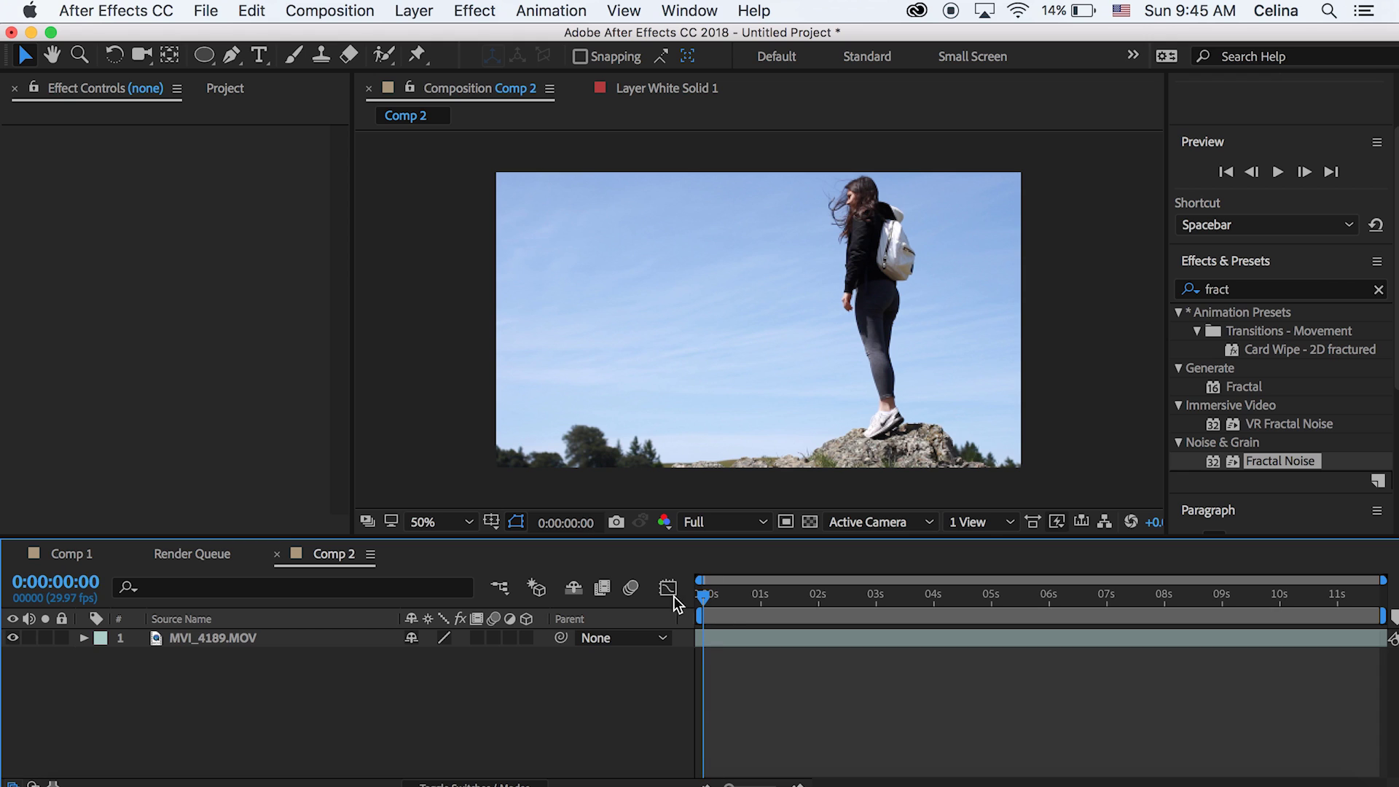
pyautogui.press('space')
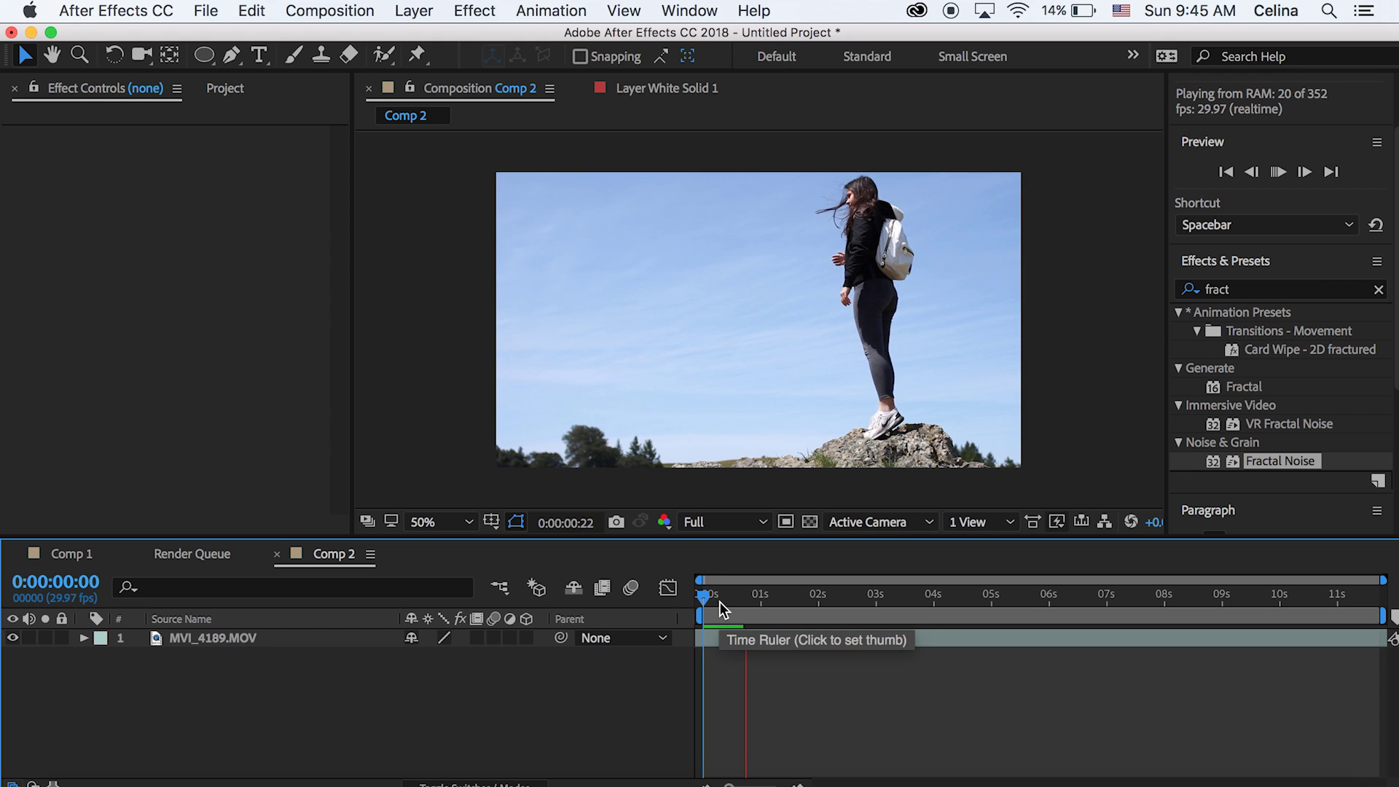
pyautogui.click(719, 601)
pyautogui.press('space')
pyautogui.moveTo(738, 602); pyautogui.dragTo(689, 605)
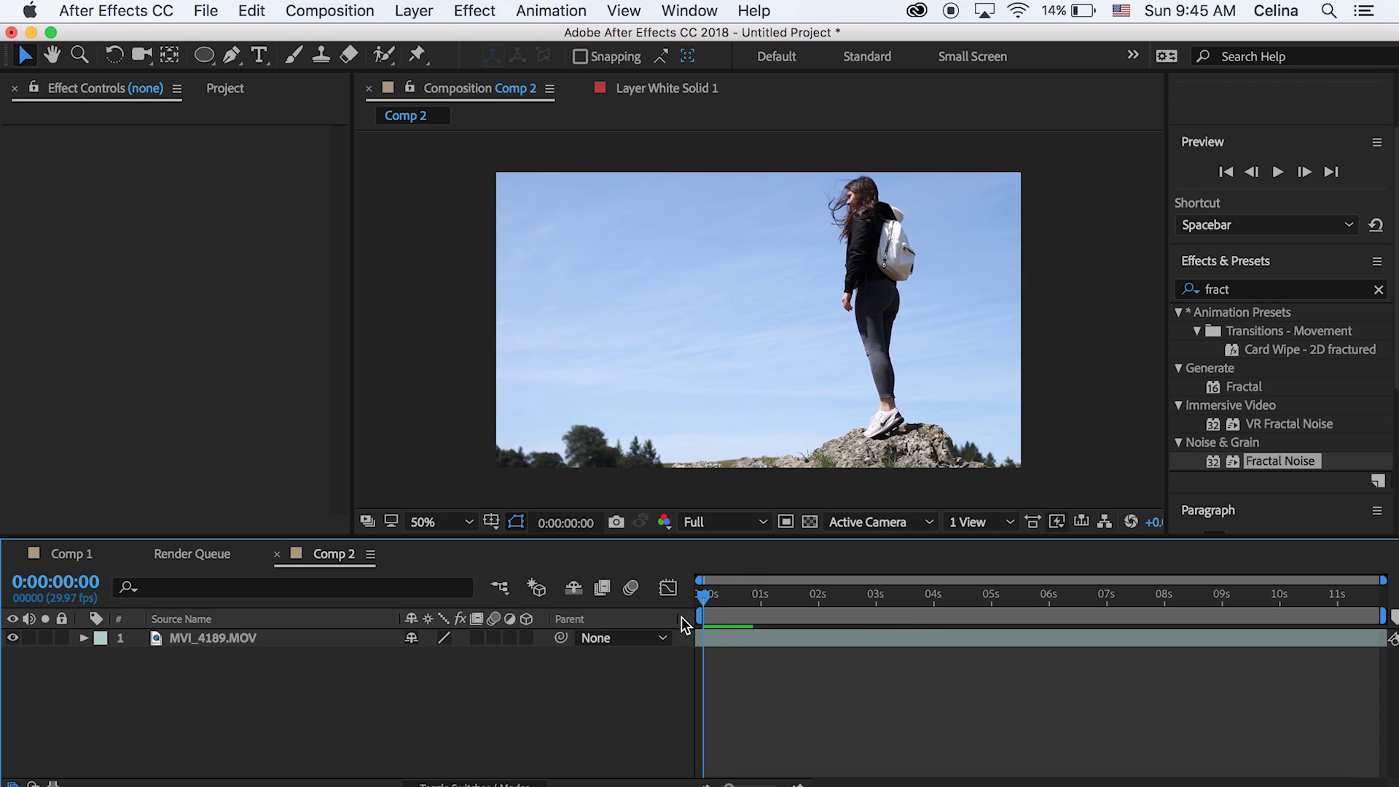
# Paint Roto Brush strokes over the girl, her backpack and the rock, removing stray sky near her hair.
pyautogui.click(384, 55)
pyautogui.doubleClick(867, 157)
pyautogui.moveTo(867, 157)
pyautogui.mouseDown()
pyautogui.moveTo(866, 197)
pyautogui.moveTo(898, 212)
pyautogui.mouseUp()
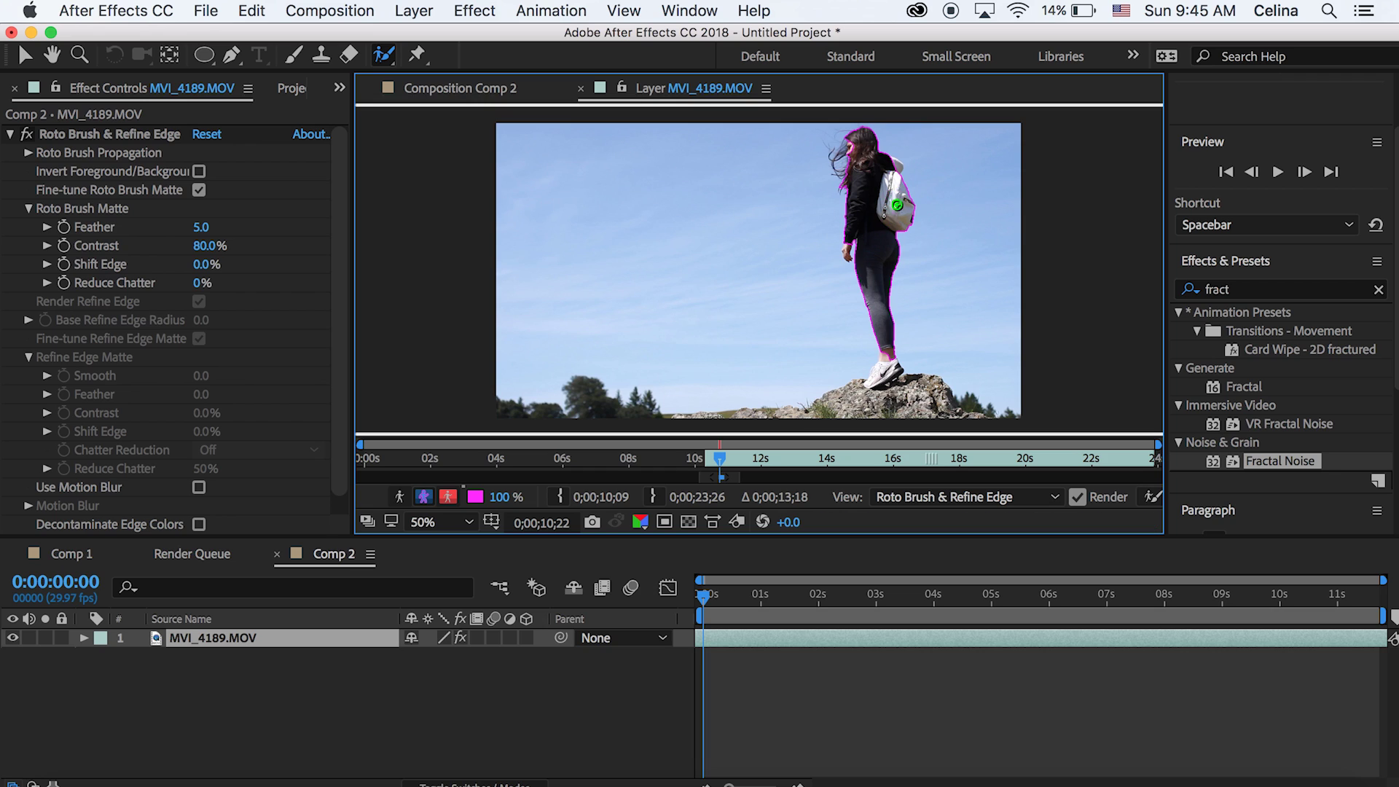
pyautogui.moveTo(897, 166); pyautogui.dragTo(894, 195)
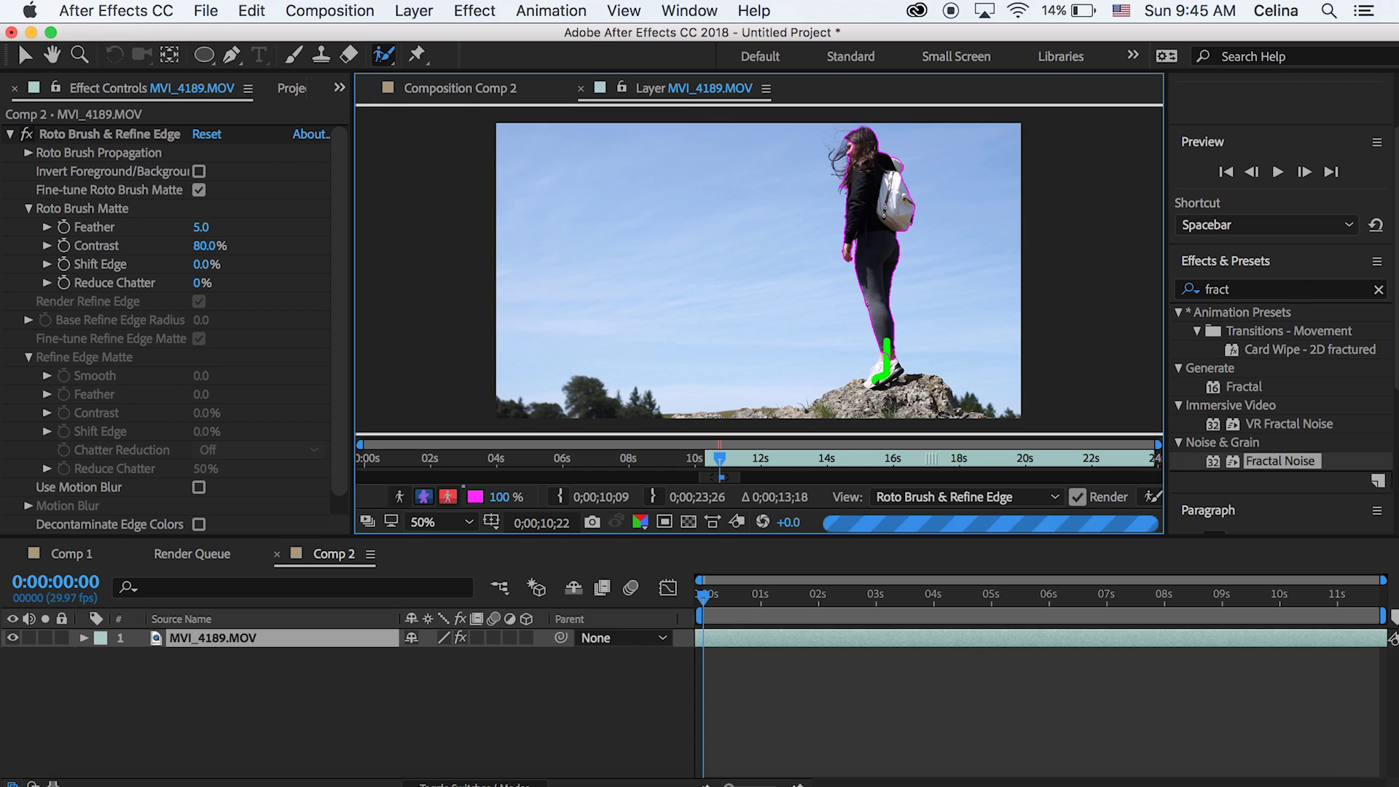
pyautogui.moveTo(900, 371); pyautogui.dragTo(908, 380)
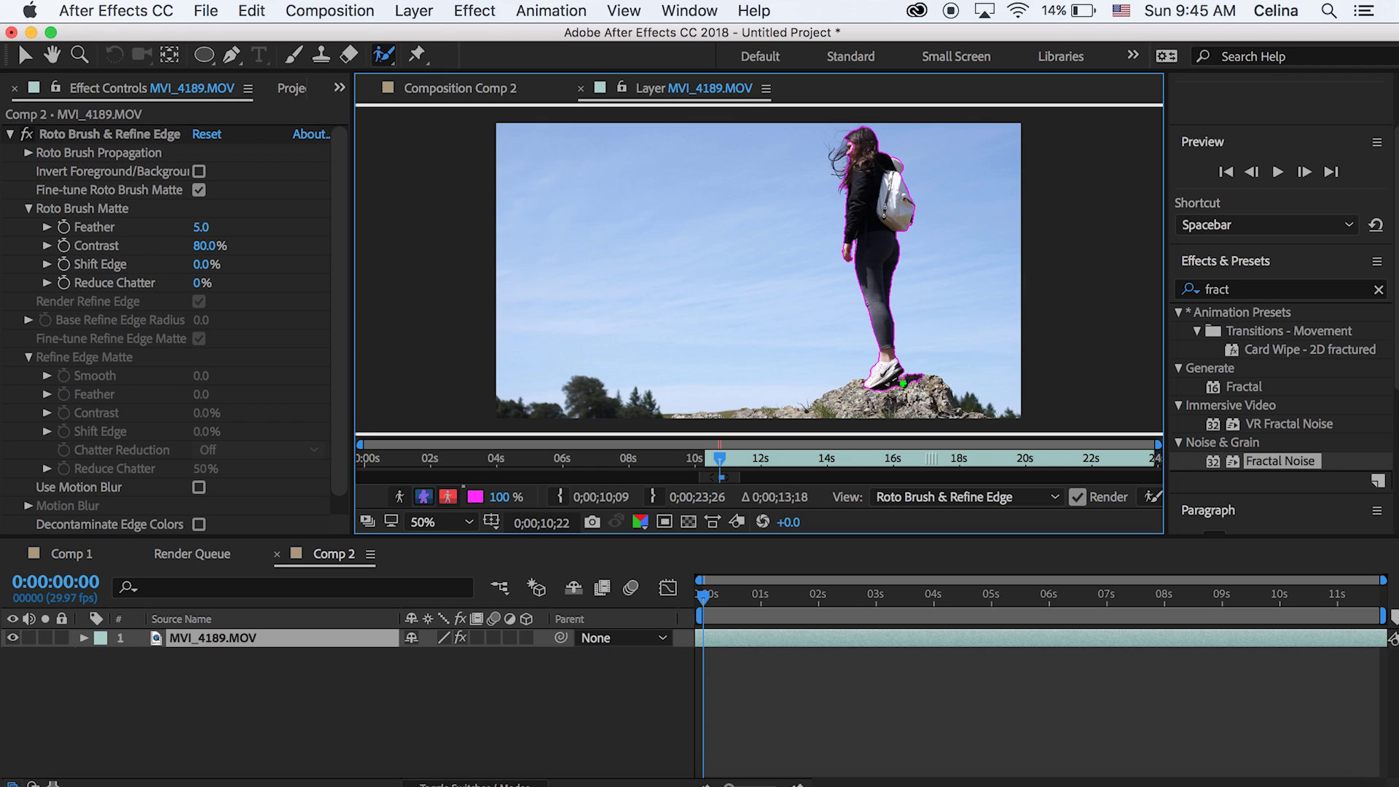
pyautogui.moveTo(849, 399)
pyautogui.mouseDown()
pyautogui.moveTo(888, 425)
pyautogui.moveTo(900, 402)
pyautogui.moveTo(944, 421)
pyautogui.moveTo(977, 413)
pyautogui.mouseUp()
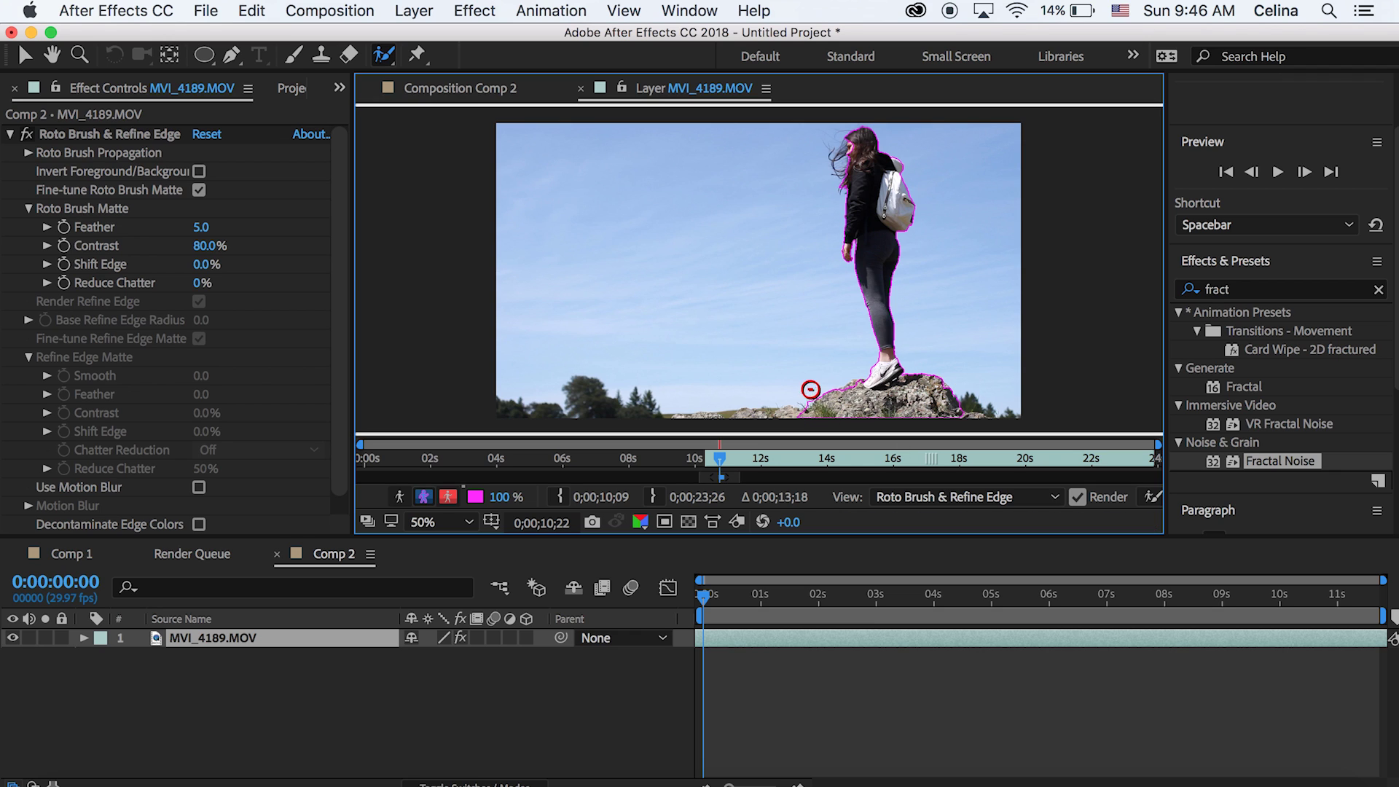
pyautogui.moveTo(842, 165); pyautogui.dragTo(831, 143)
# Propagate the roto matte frame by frame, undo a stray stroke, and jump to frame 26.
pyautogui.press('space')
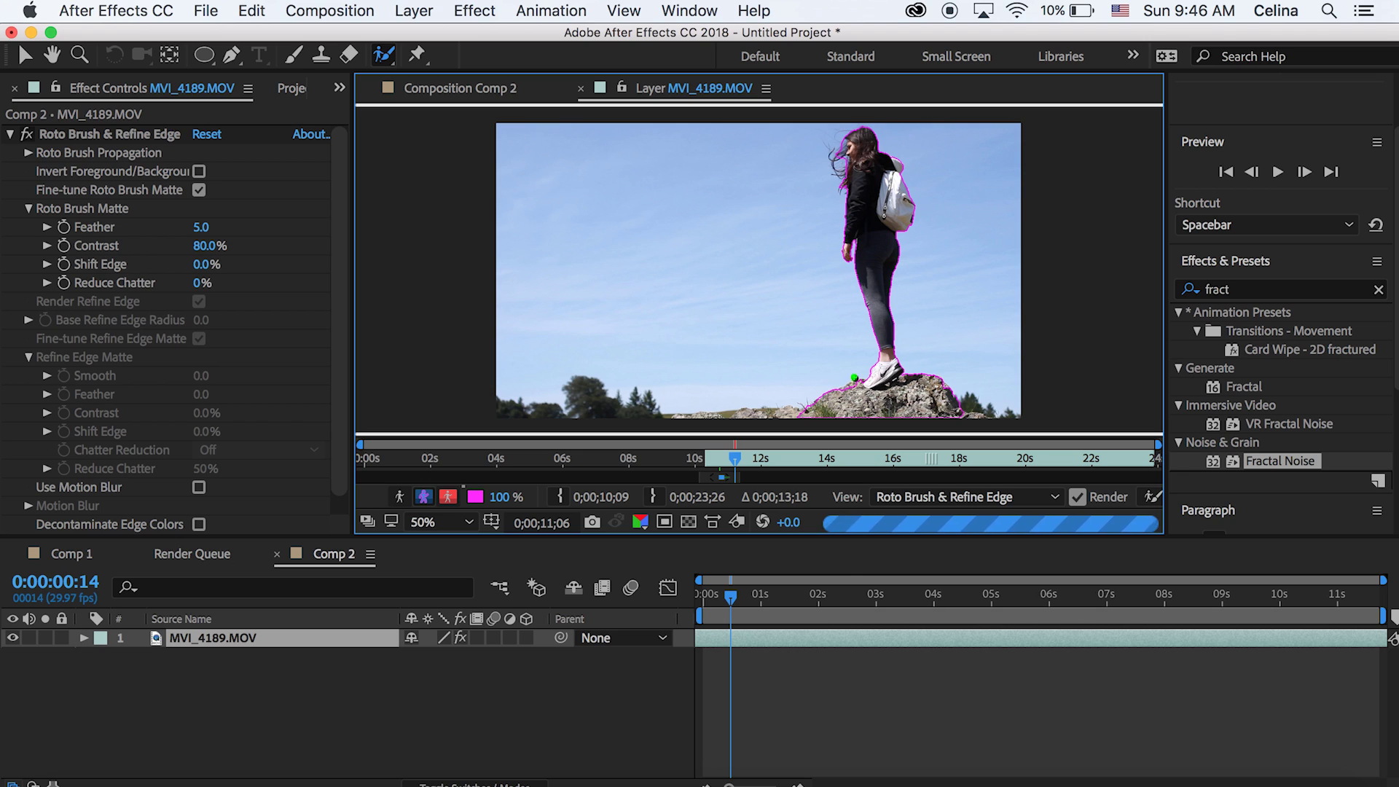
pyautogui.press('super+z')
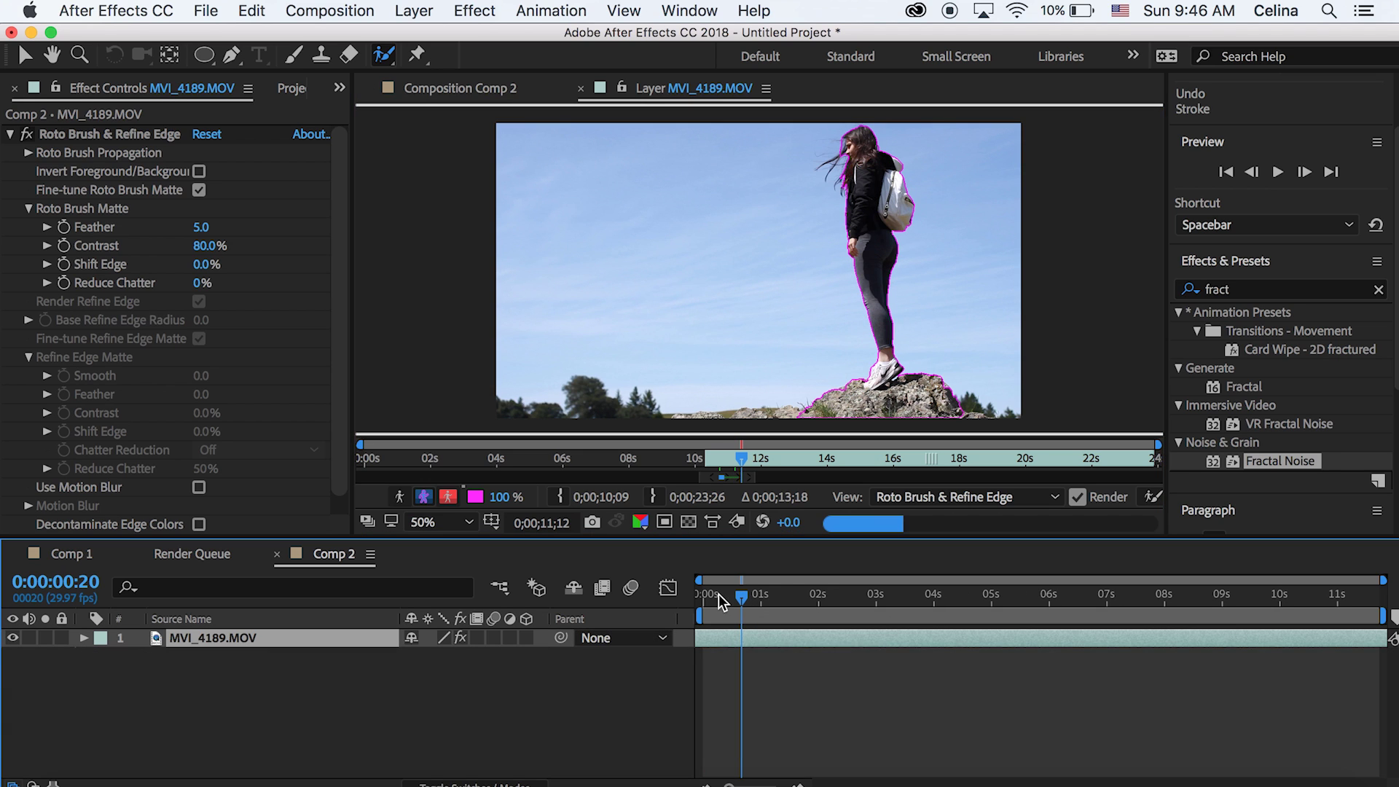
pyautogui.click(755, 596)
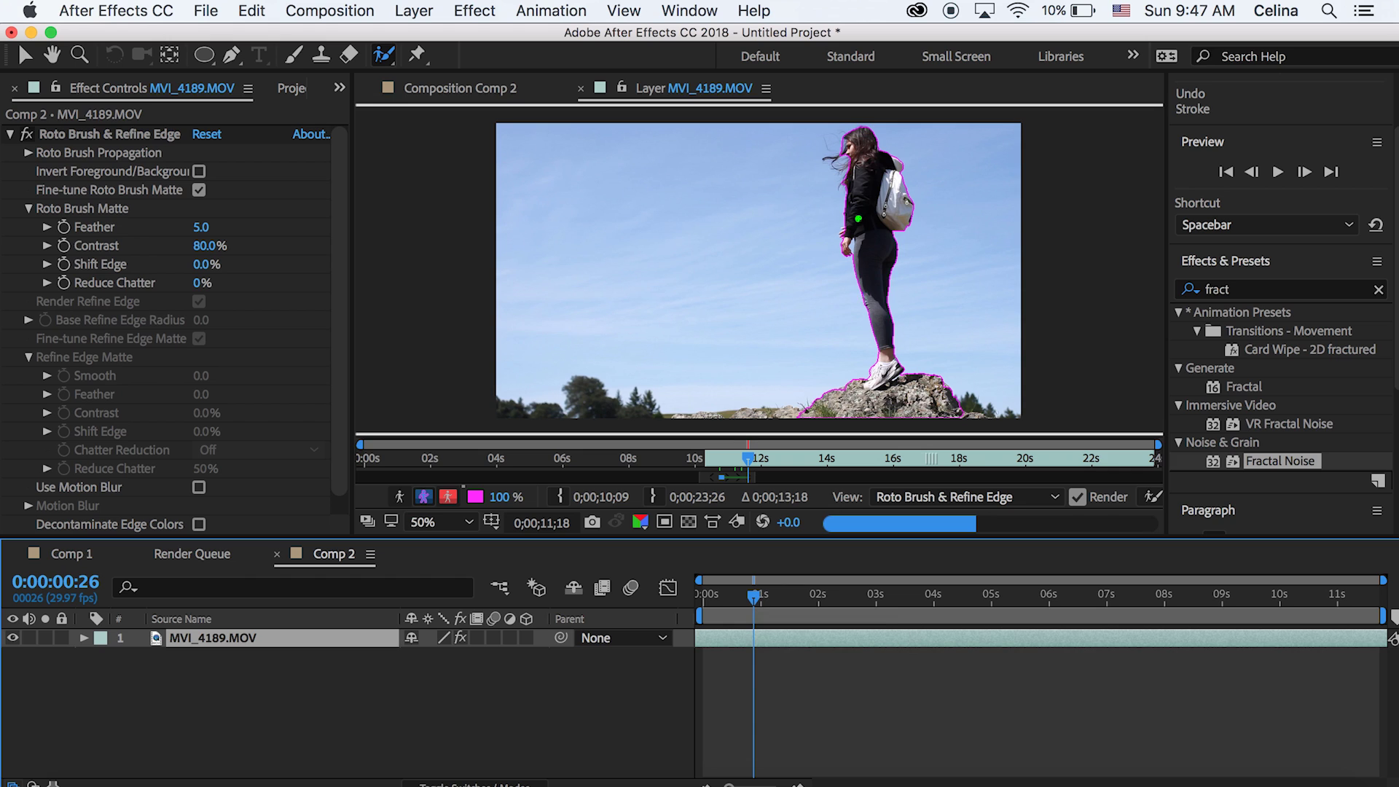
# Preview the cut-out in Comp 2, then set matte Feather 8.8, Reduce Chatter 13%, Shift Edge -19.0%.
pyautogui.click(493, 88)
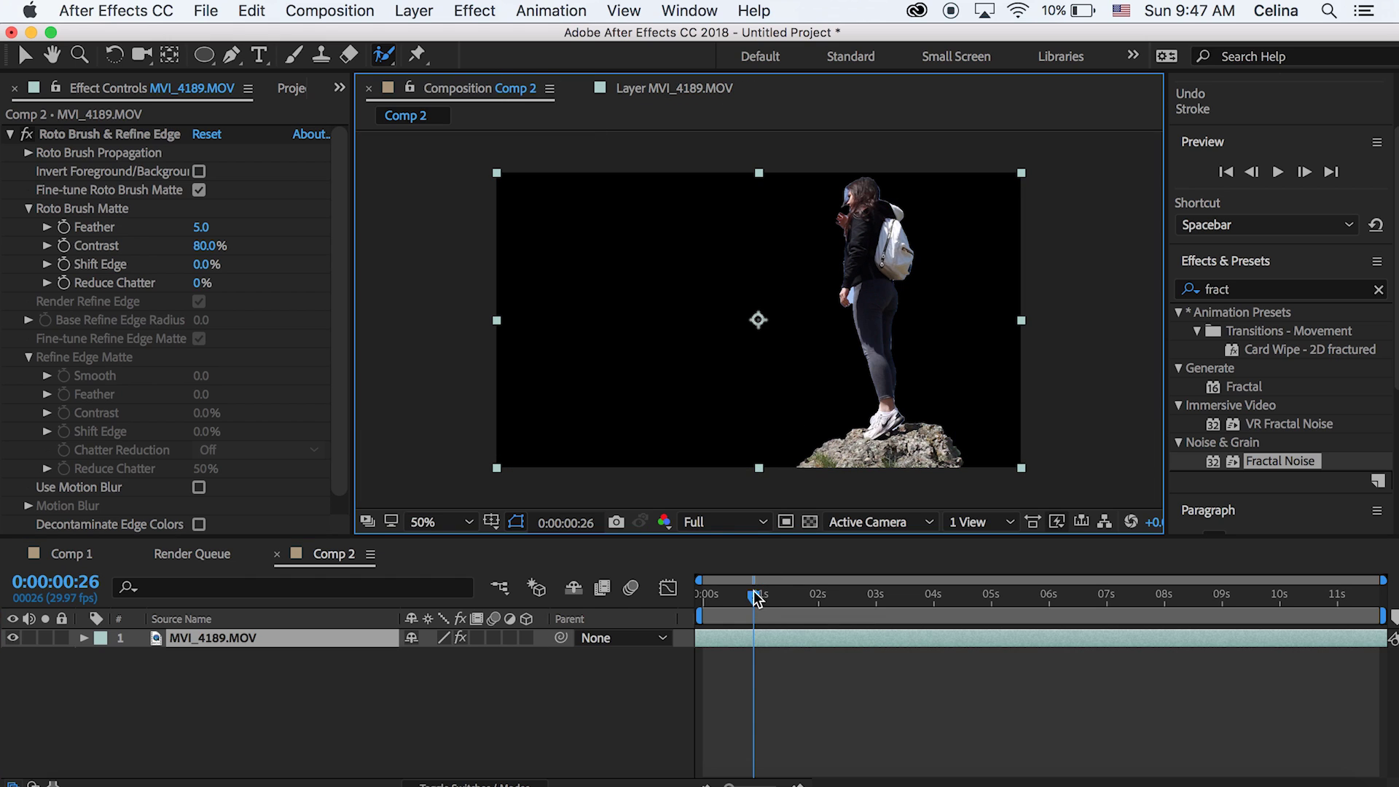
pyautogui.press('space')
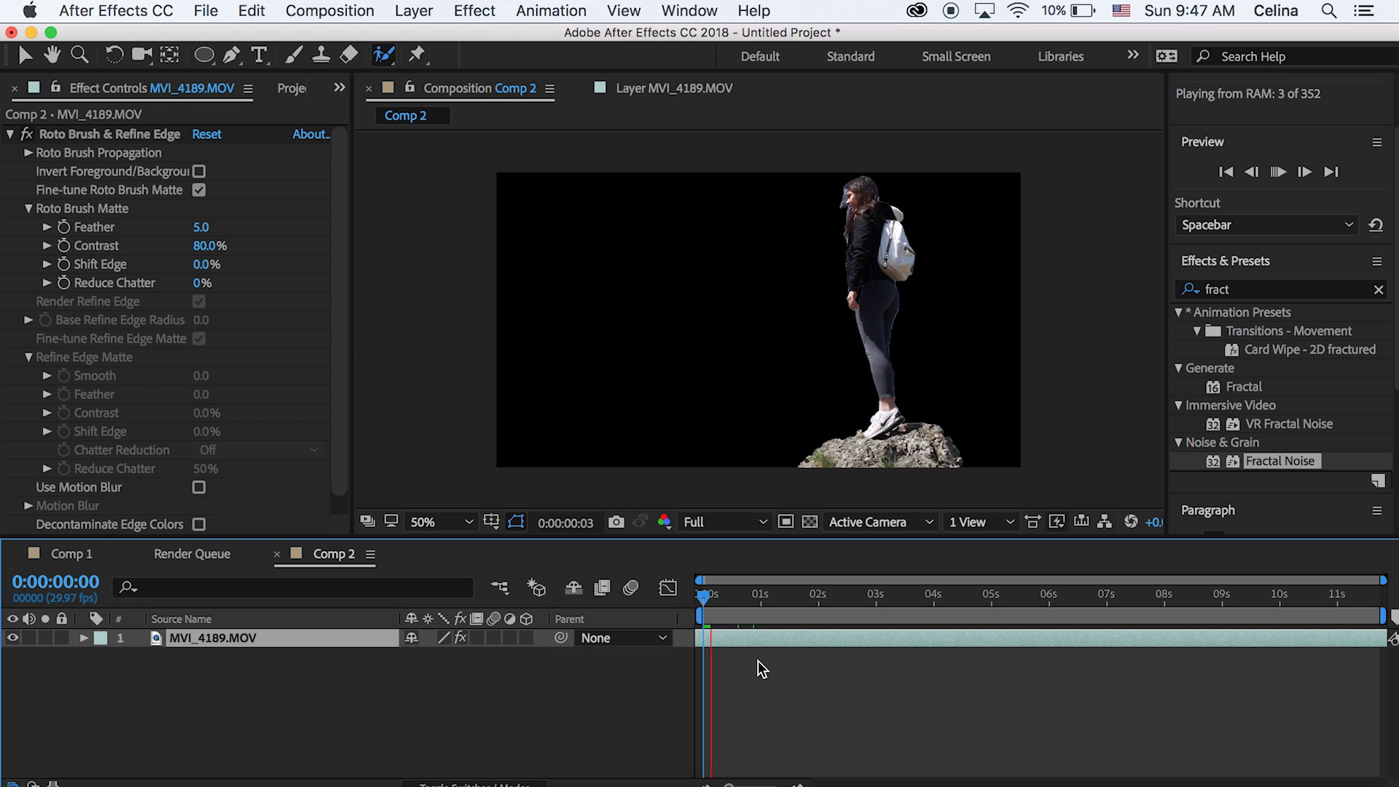
pyautogui.click(745, 596)
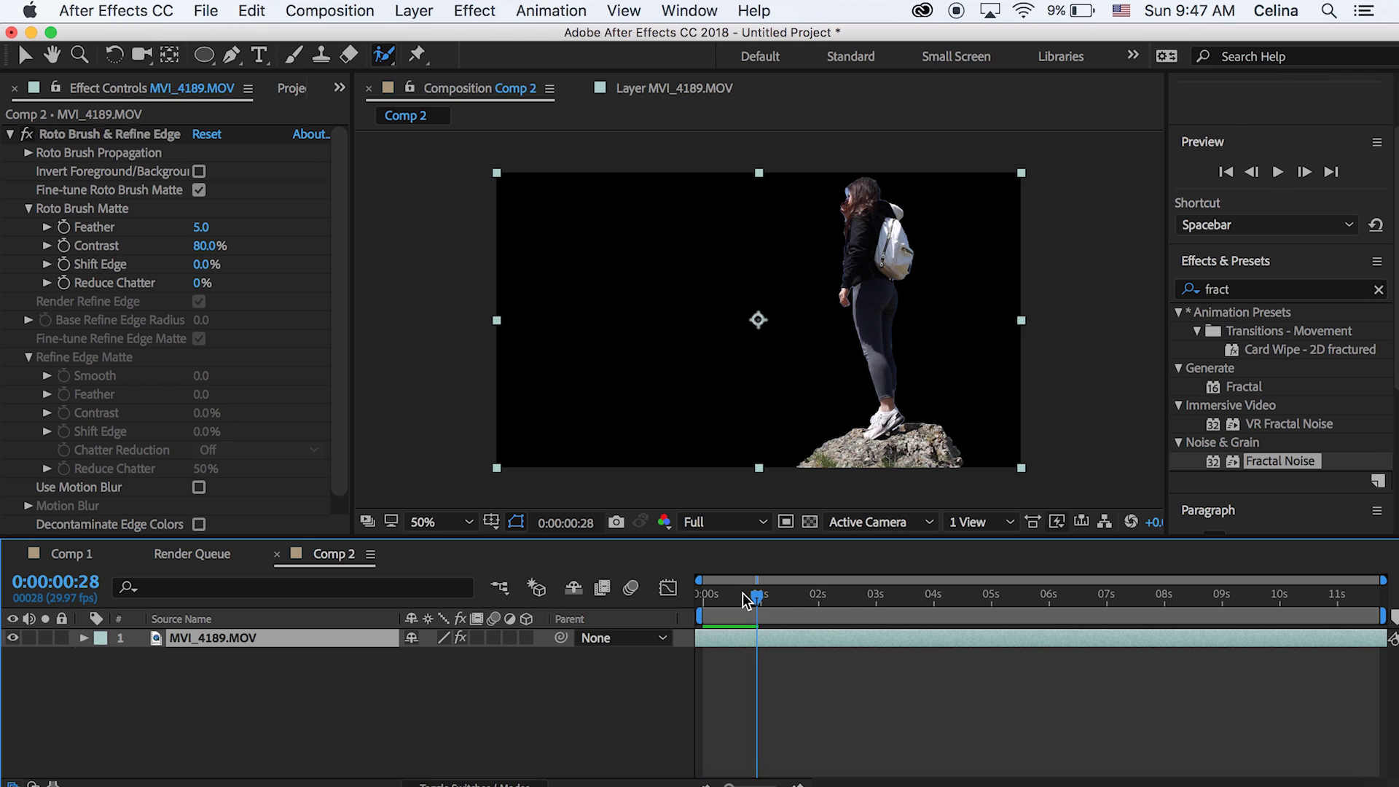
pyautogui.moveTo(745, 596); pyautogui.dragTo(718, 608)
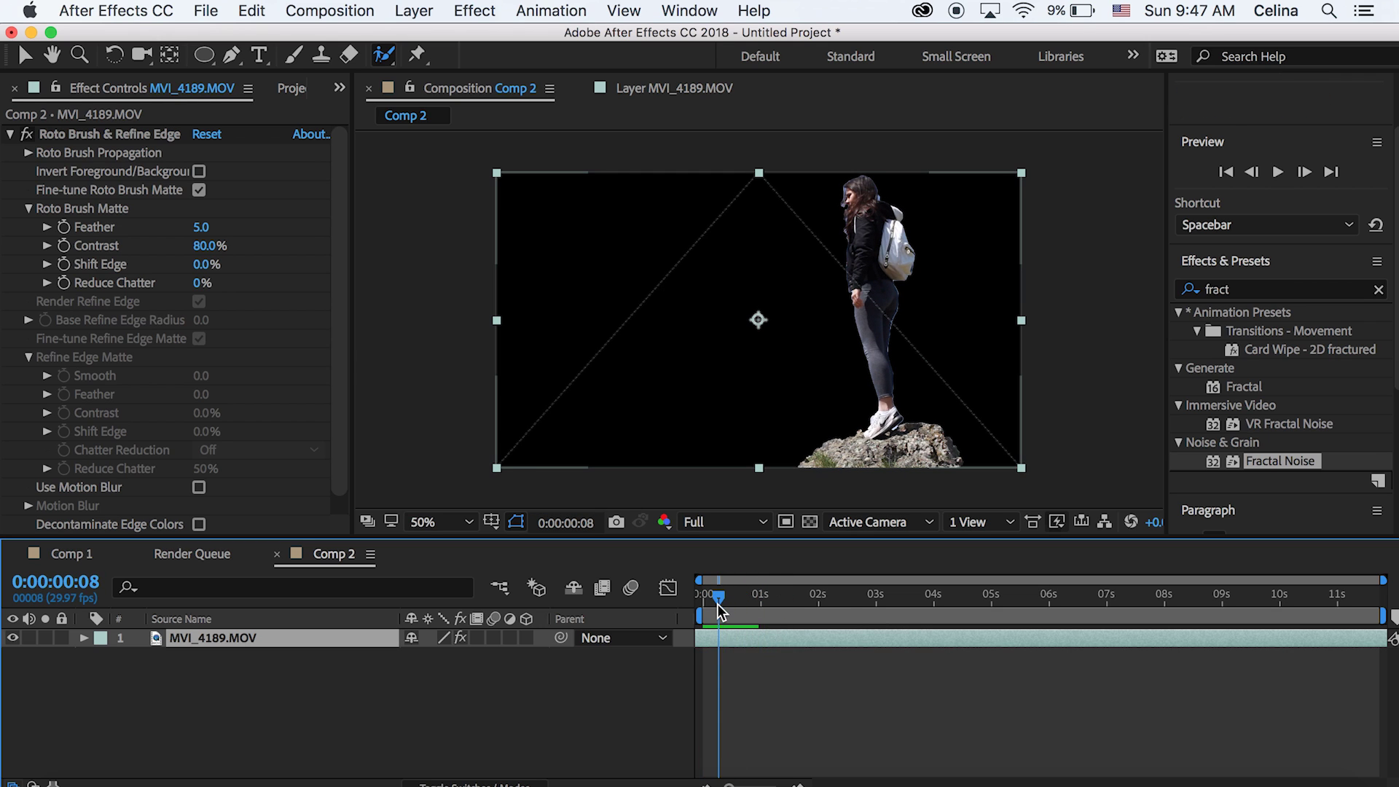
pyautogui.moveTo(207, 227); pyautogui.dragTo(235, 232)
pyautogui.moveTo(203, 282); pyautogui.dragTo(177, 295)
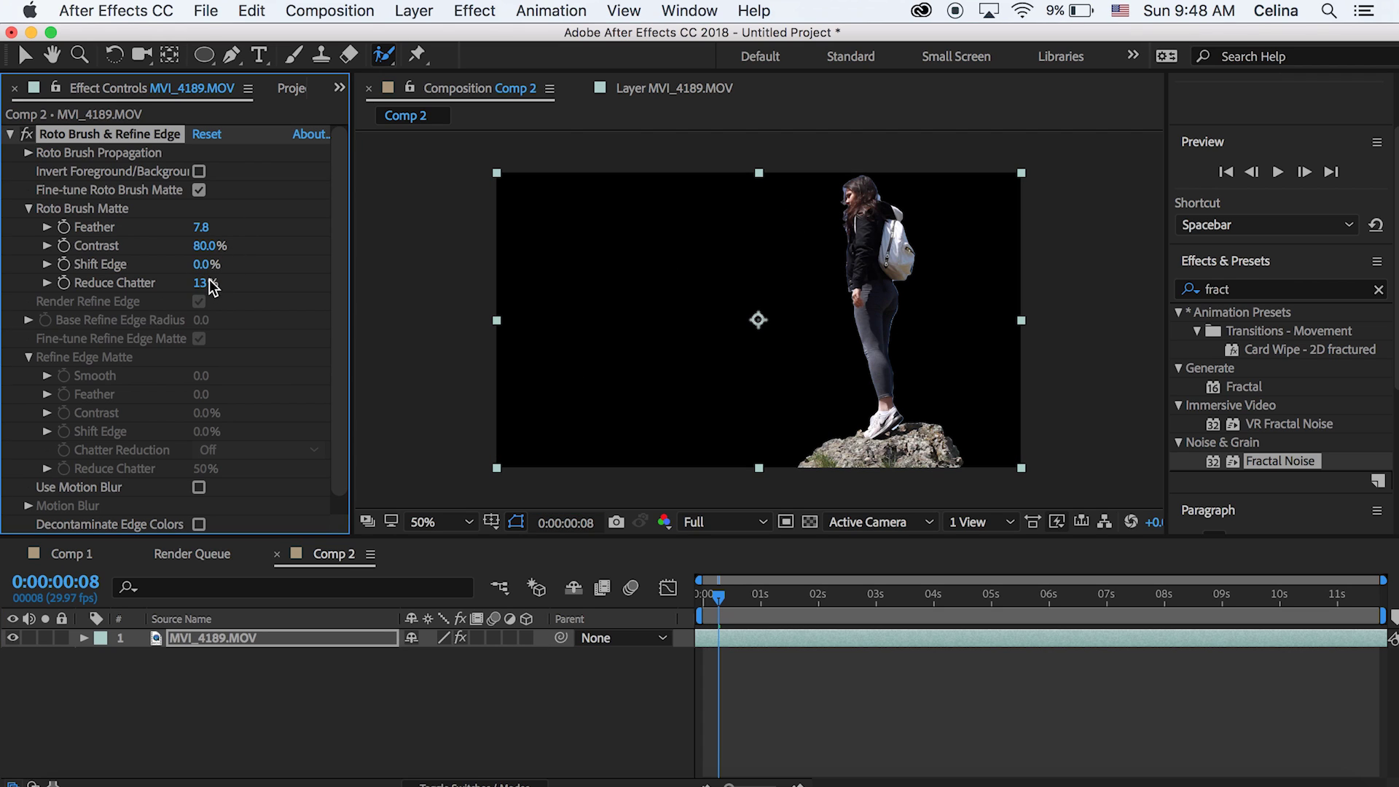
pyautogui.moveTo(224, 264); pyautogui.dragTo(231, 269)
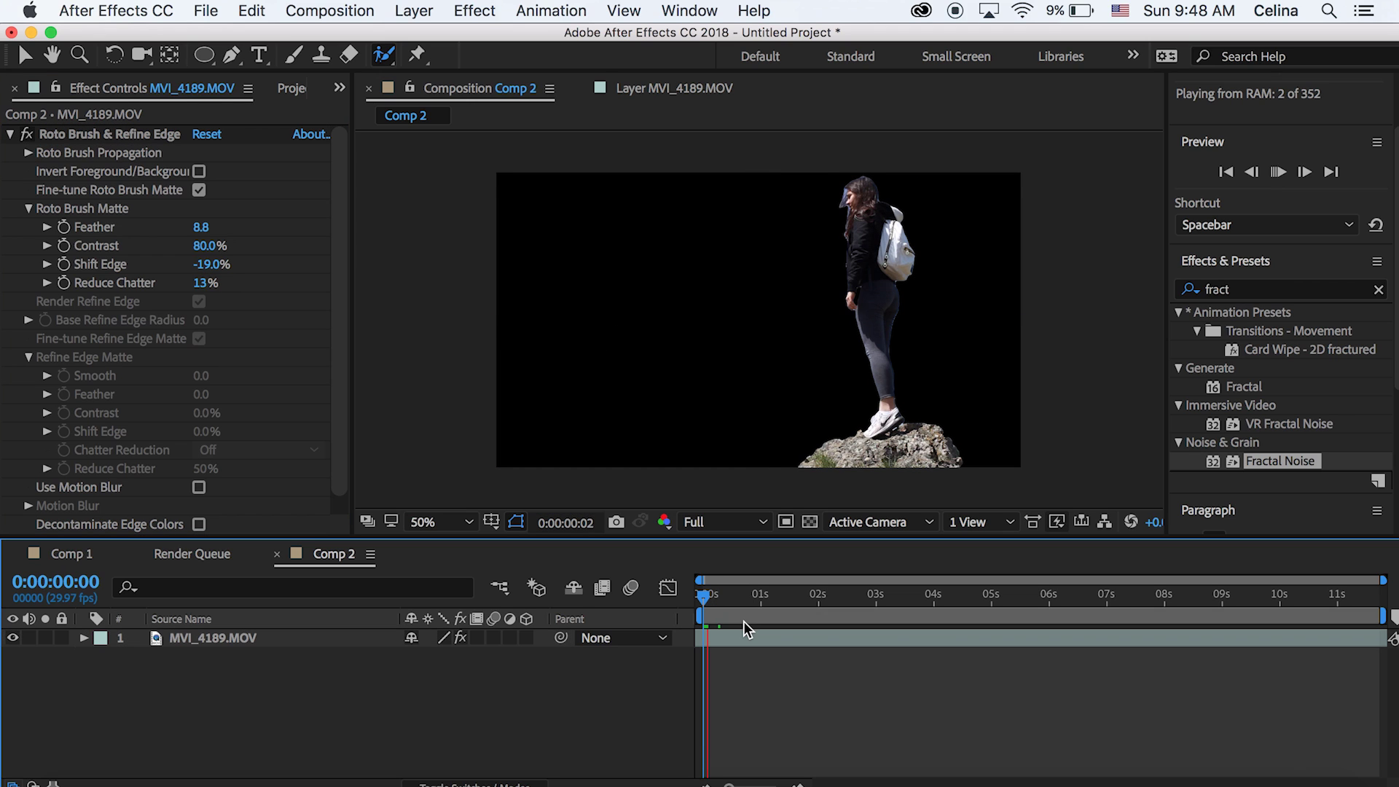
# Drop the preview resolution to Half and preview the composition.
pyautogui.click(720, 521)
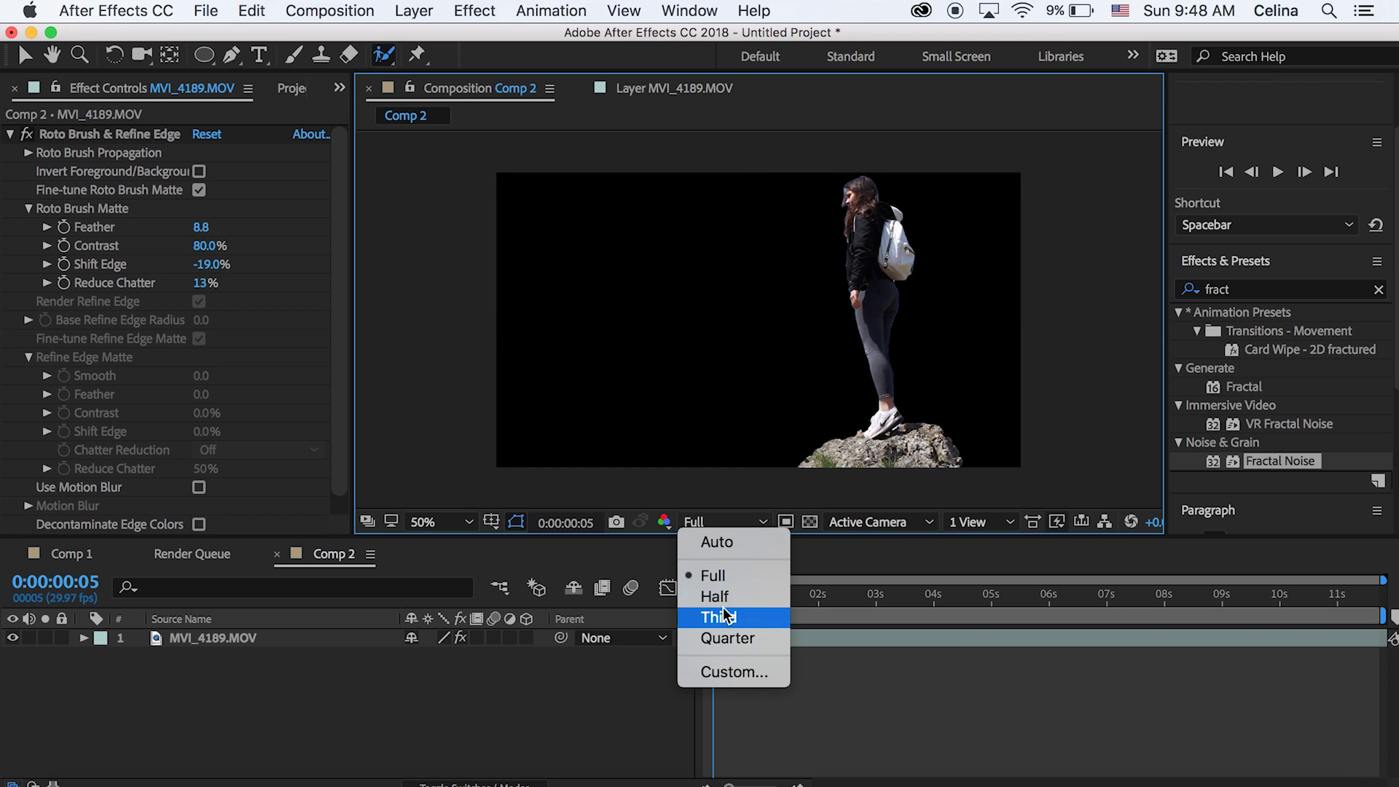
pyautogui.click(729, 598)
pyautogui.press('space')
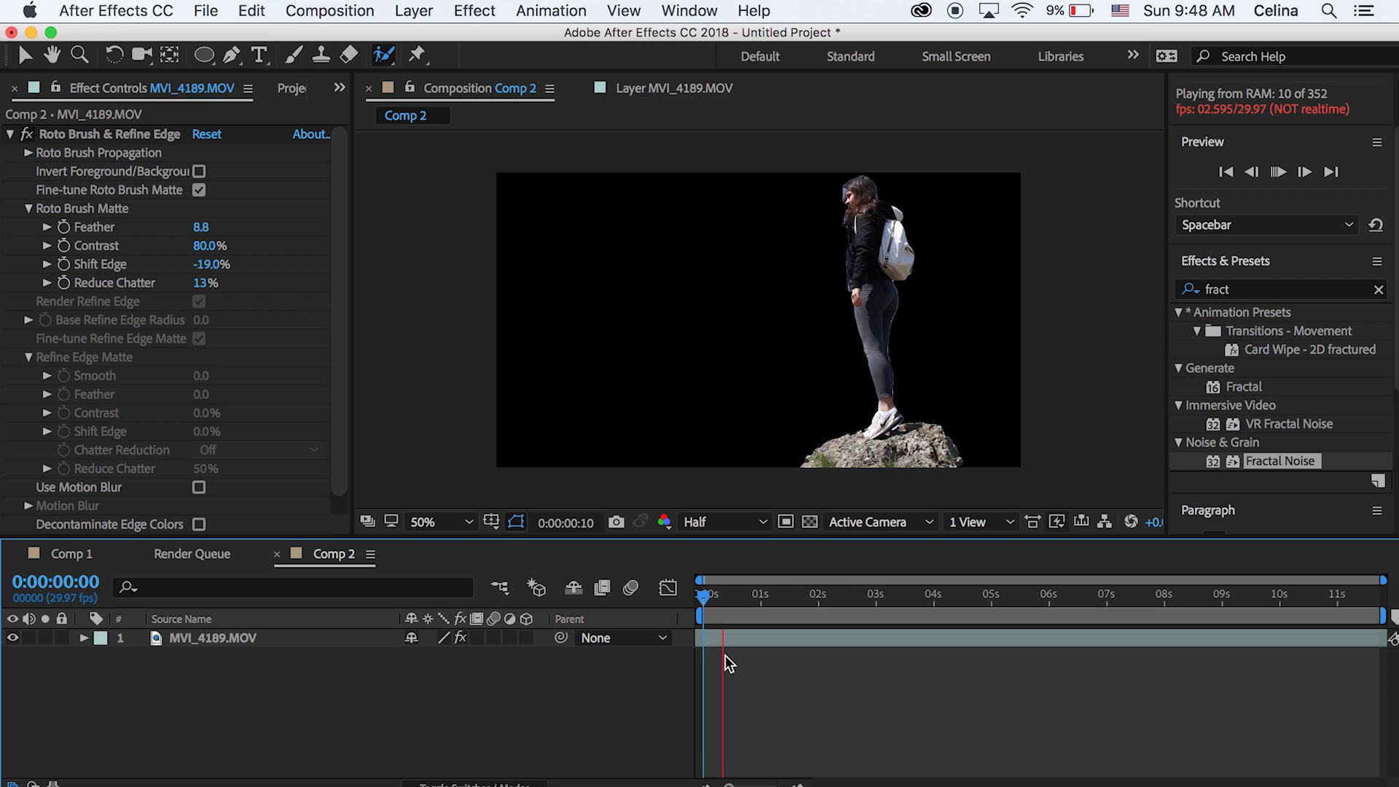
pyautogui.click(720, 642)
# Duplicate MVI_4189.MOV and delete the Roto Brush & Refine Edge effect from the lower copy.
pyautogui.press('super+d')
pyautogui.click(720, 654)
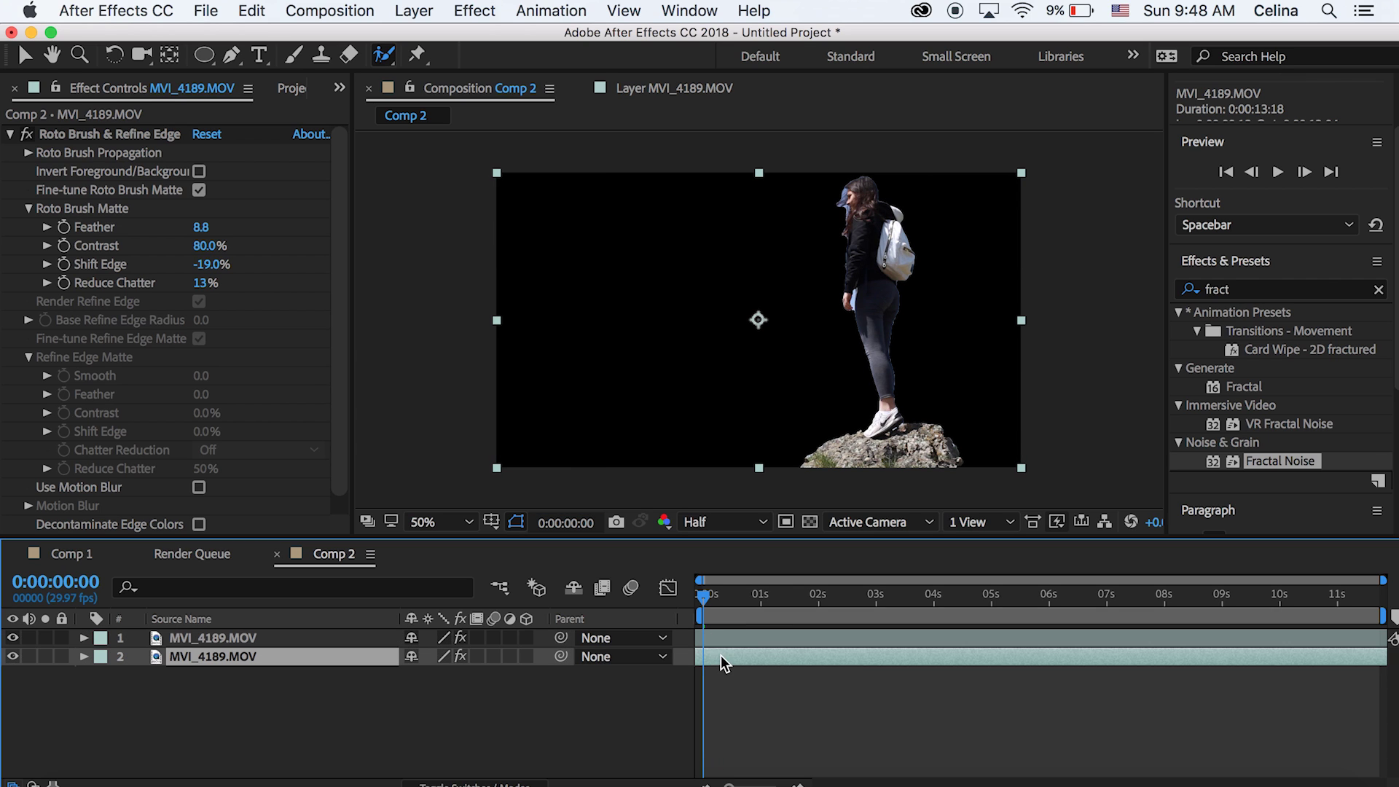
pyautogui.click(92, 137)
pyautogui.press('Delete')
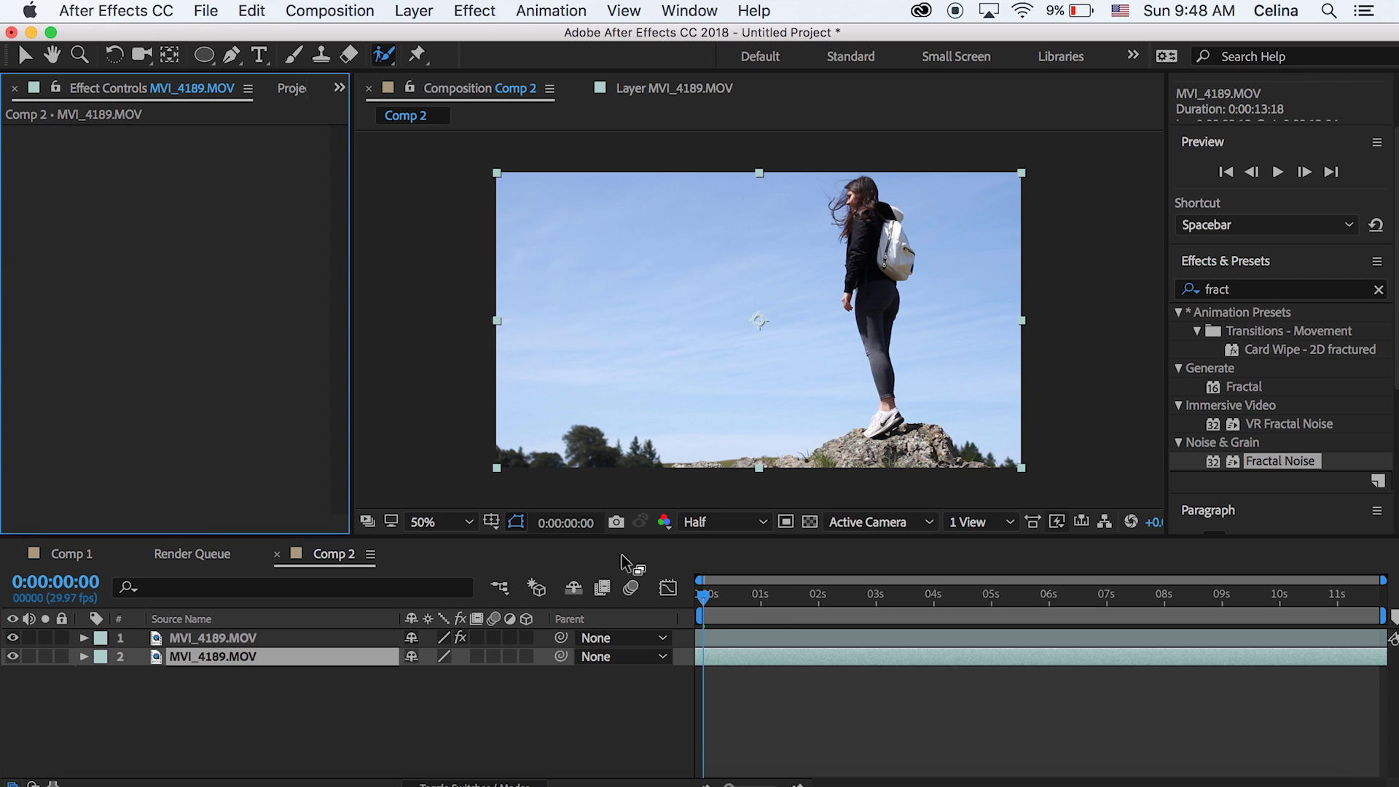
pyautogui.click(703, 611)
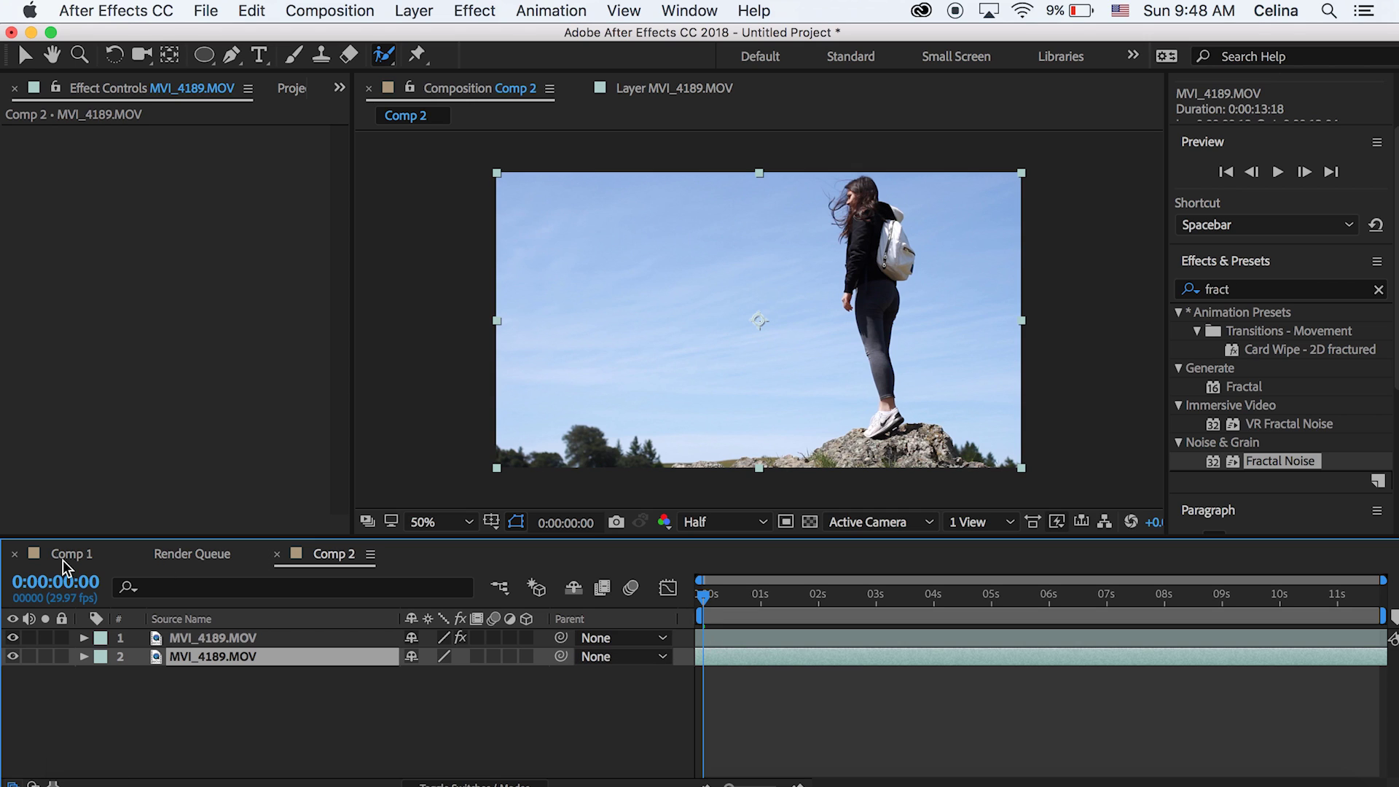
# Paste IMG_2608.mov into Comp 2 and preview the opening frames.
pyautogui.click(783, 705)
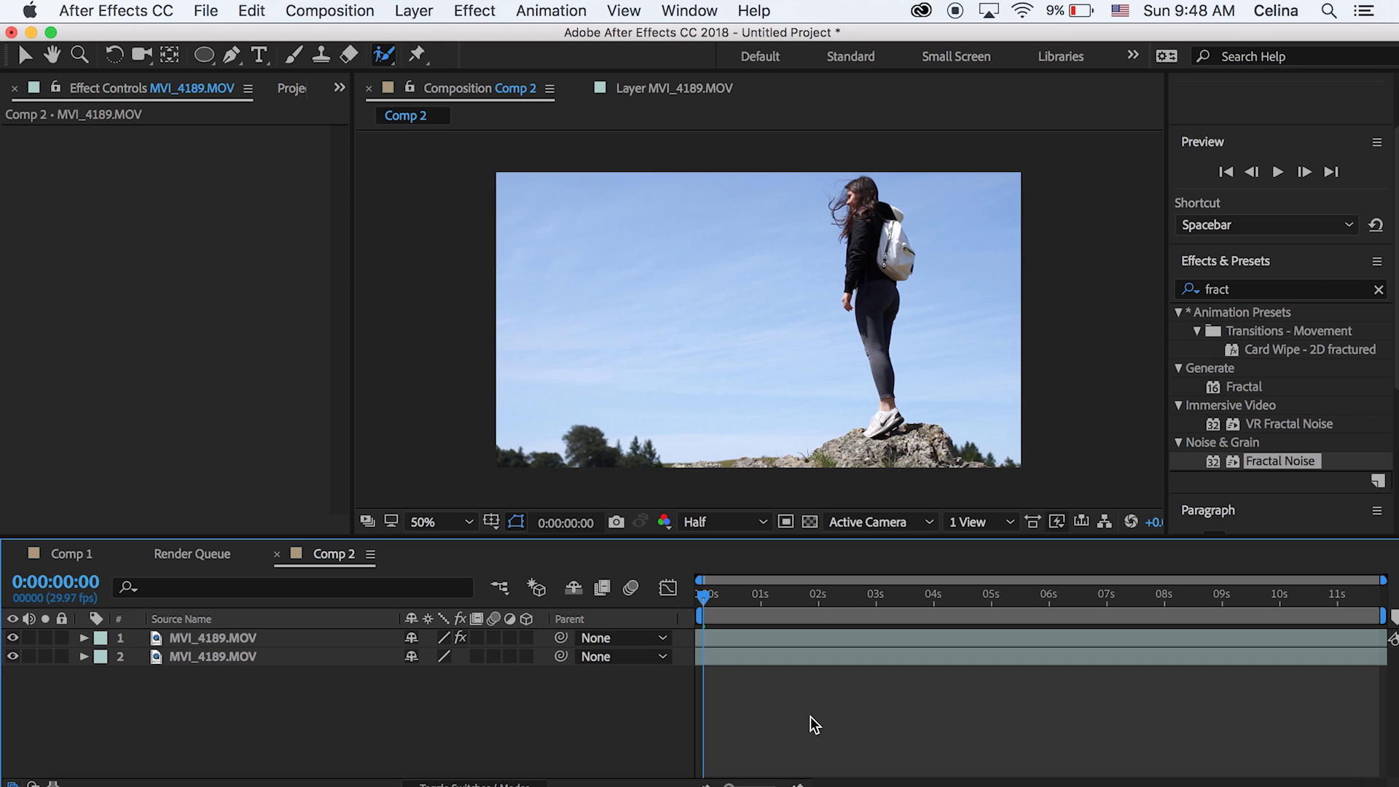
pyautogui.press('cmd+v')
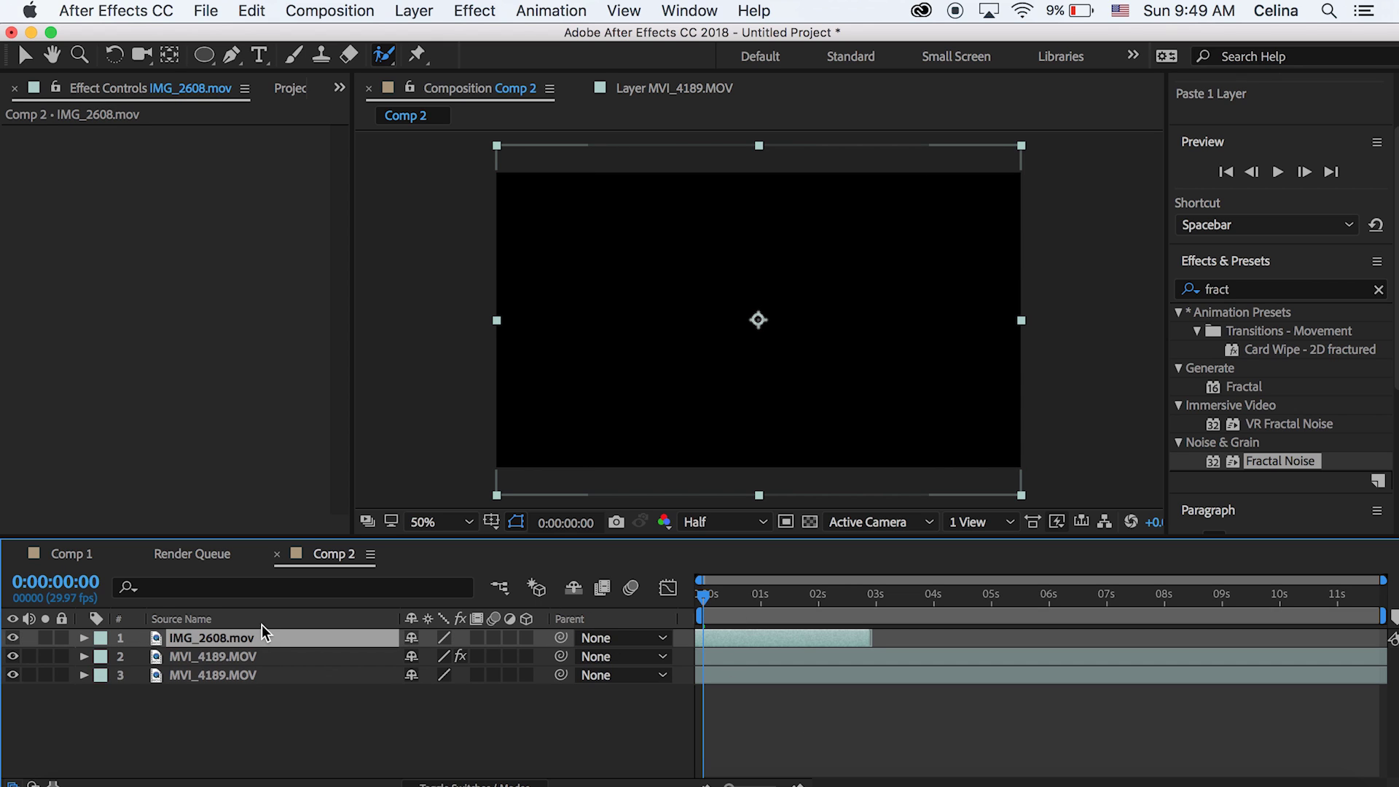
pyautogui.press('space')
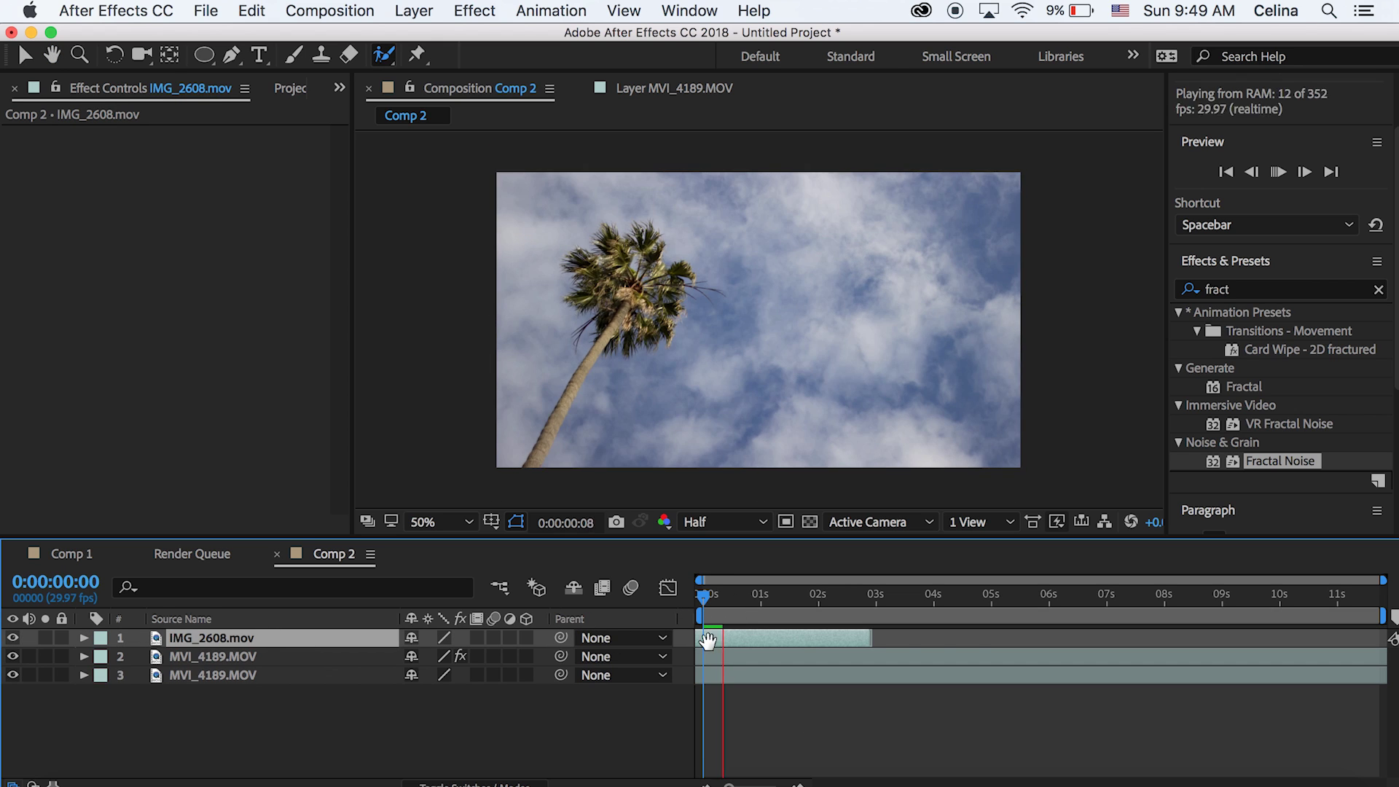
pyautogui.click(708, 604)
pyautogui.moveTo(708, 603); pyautogui.dragTo(706, 603)
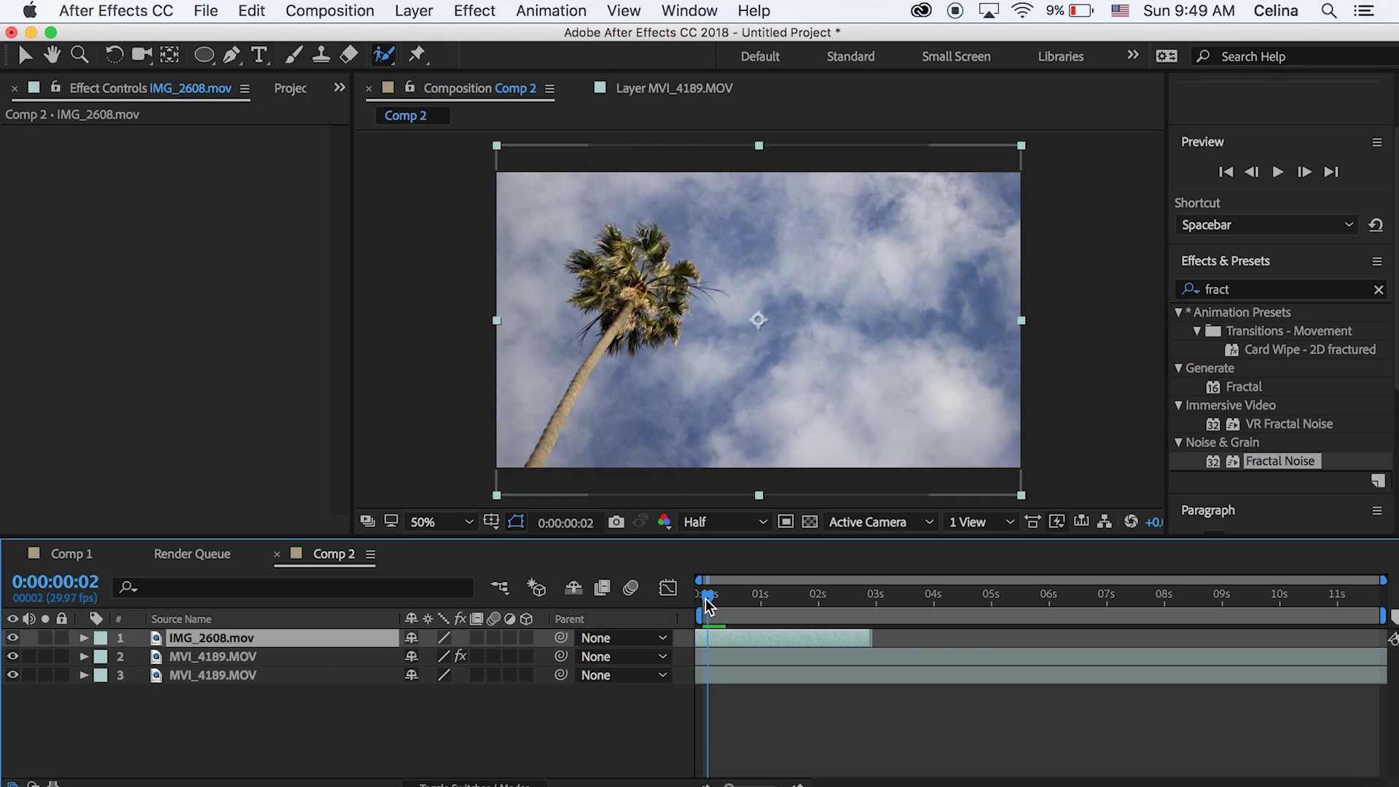
# Move IMG_2608.mov below both MVI_4189 layers and shift it a few frames earlier.
pyautogui.click(718, 656)
pyautogui.press('cmd+shift+a')
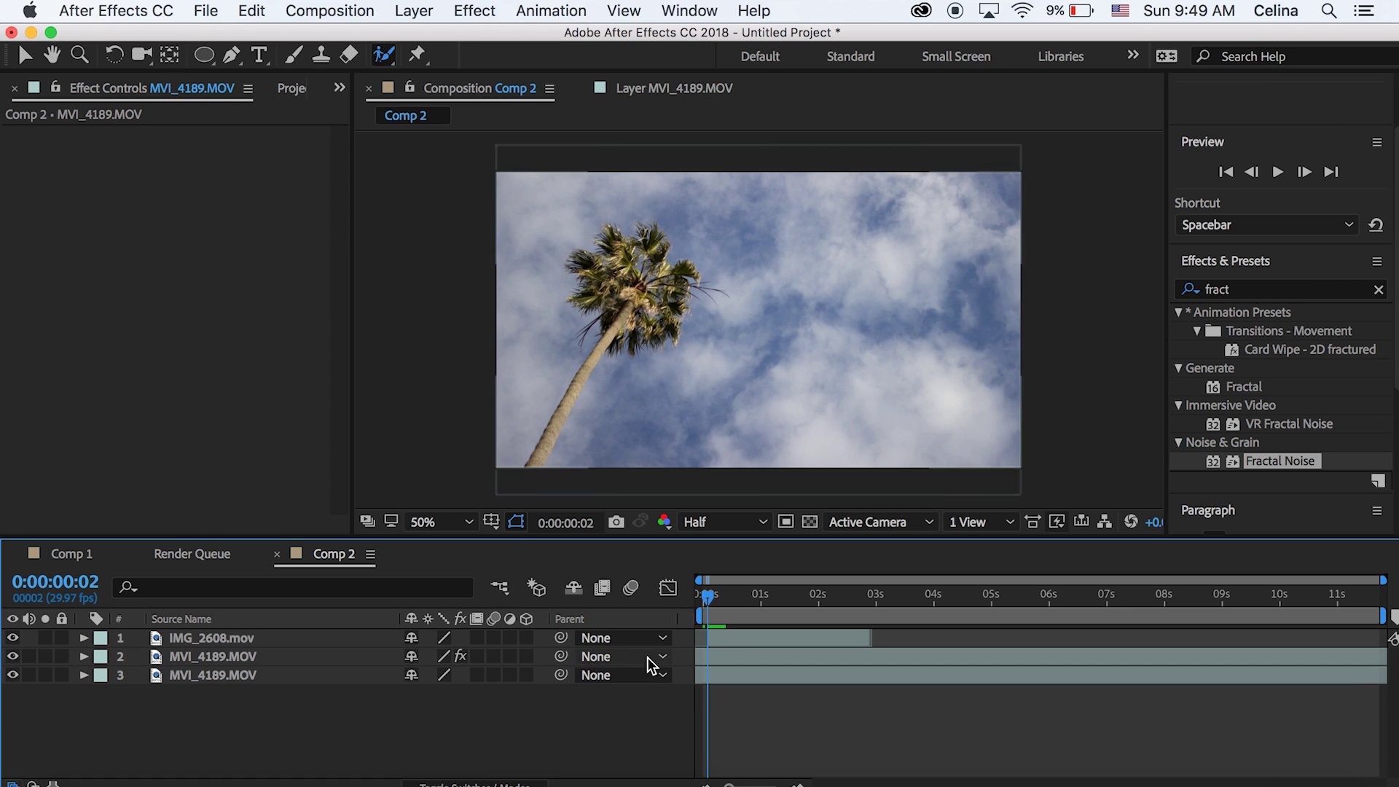
pyautogui.moveTo(752, 634); pyautogui.dragTo(745, 639)
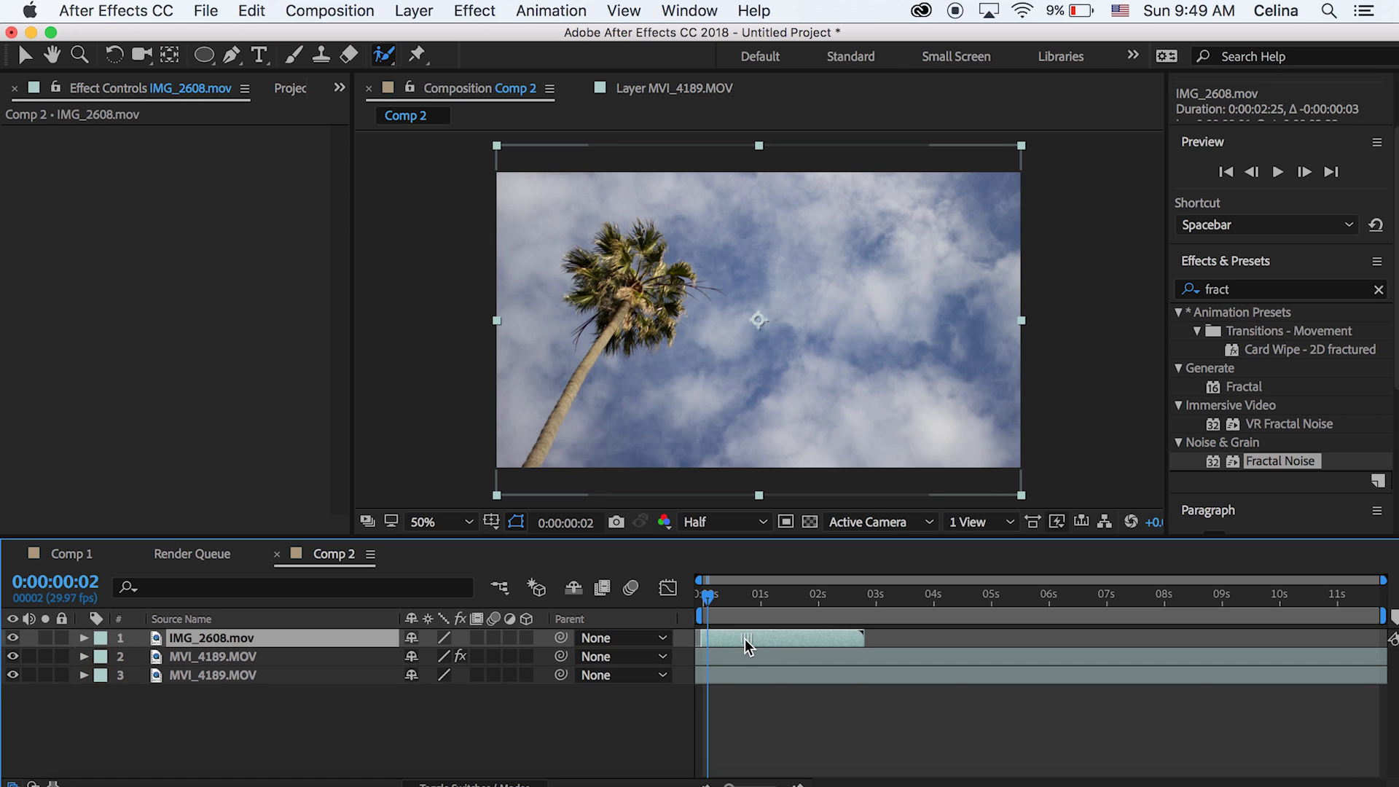
pyautogui.moveTo(369, 637); pyautogui.dragTo(306, 692)
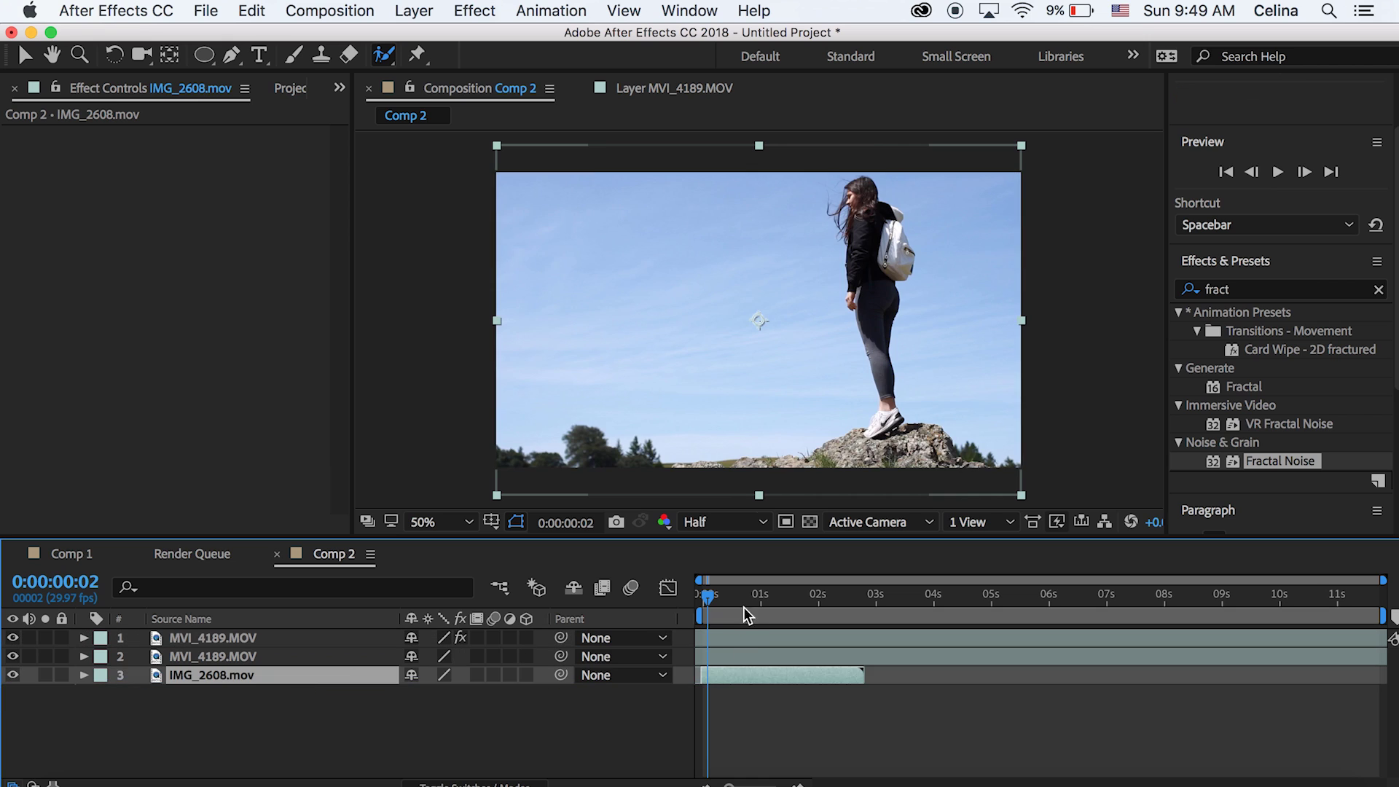
pyautogui.click(717, 685)
pyautogui.moveTo(717, 682); pyautogui.dragTo(715, 676)
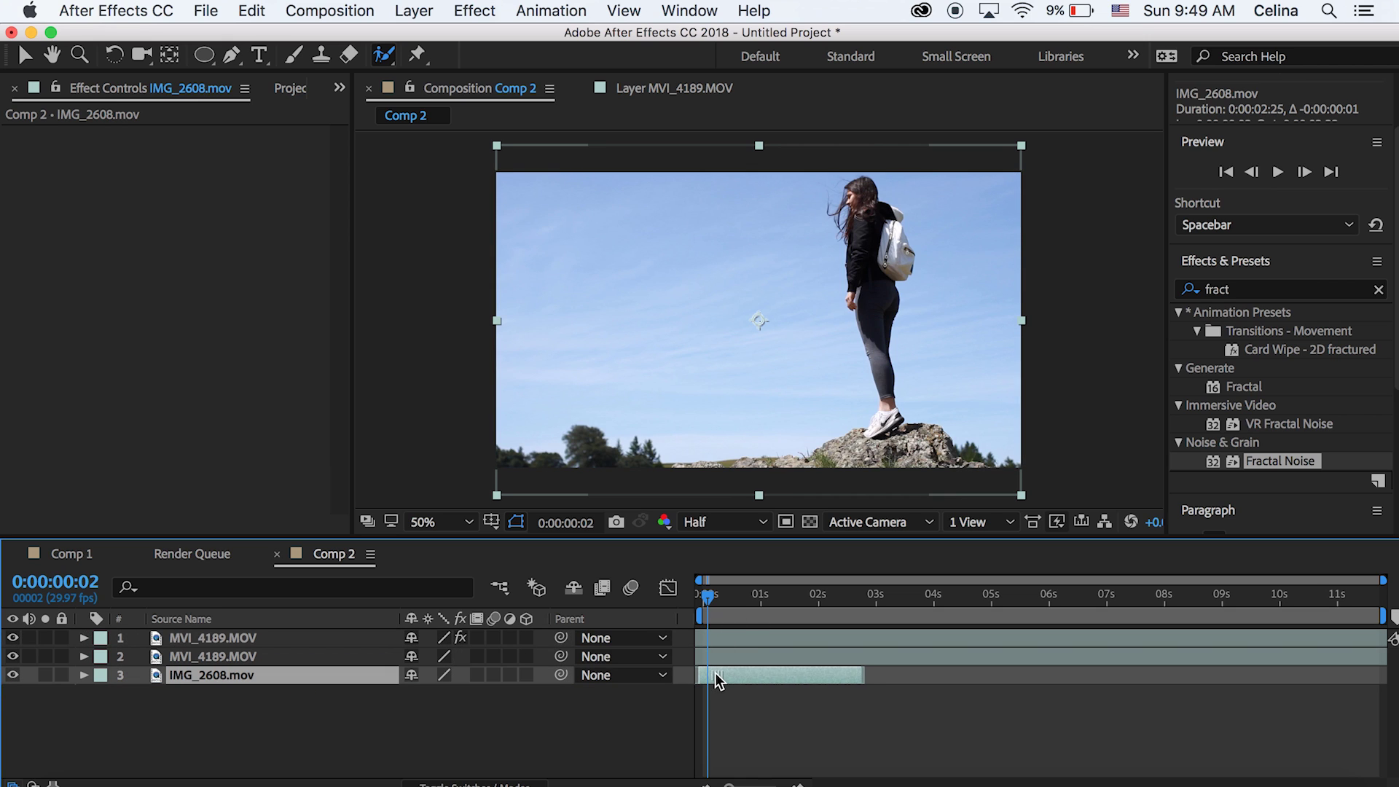
pyautogui.moveTo(706, 602); pyautogui.dragTo(702, 612)
# Clear the effects search and draw a circular Ellipse mask on layer 2 over the sky beside the person.
pyautogui.click(714, 656)
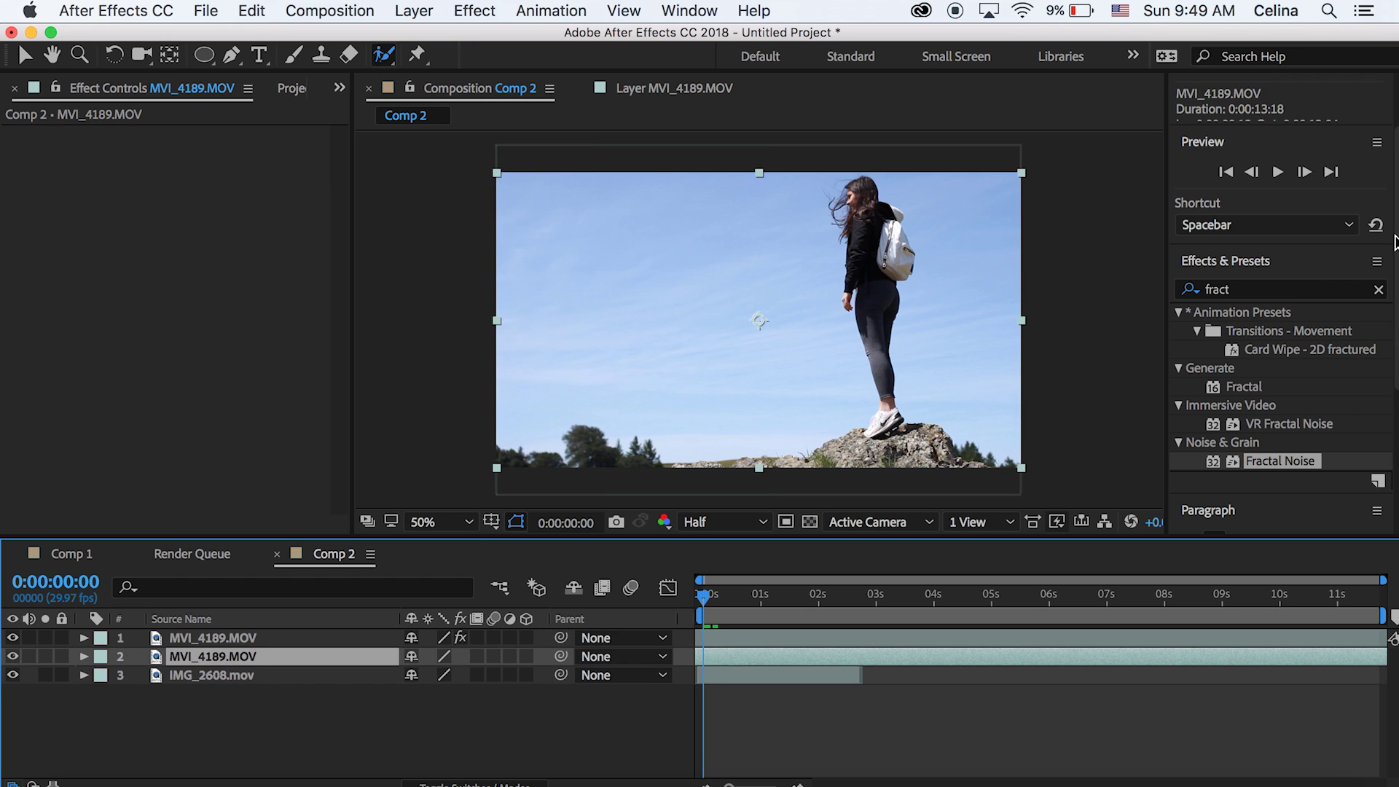
pyautogui.click(1374, 289)
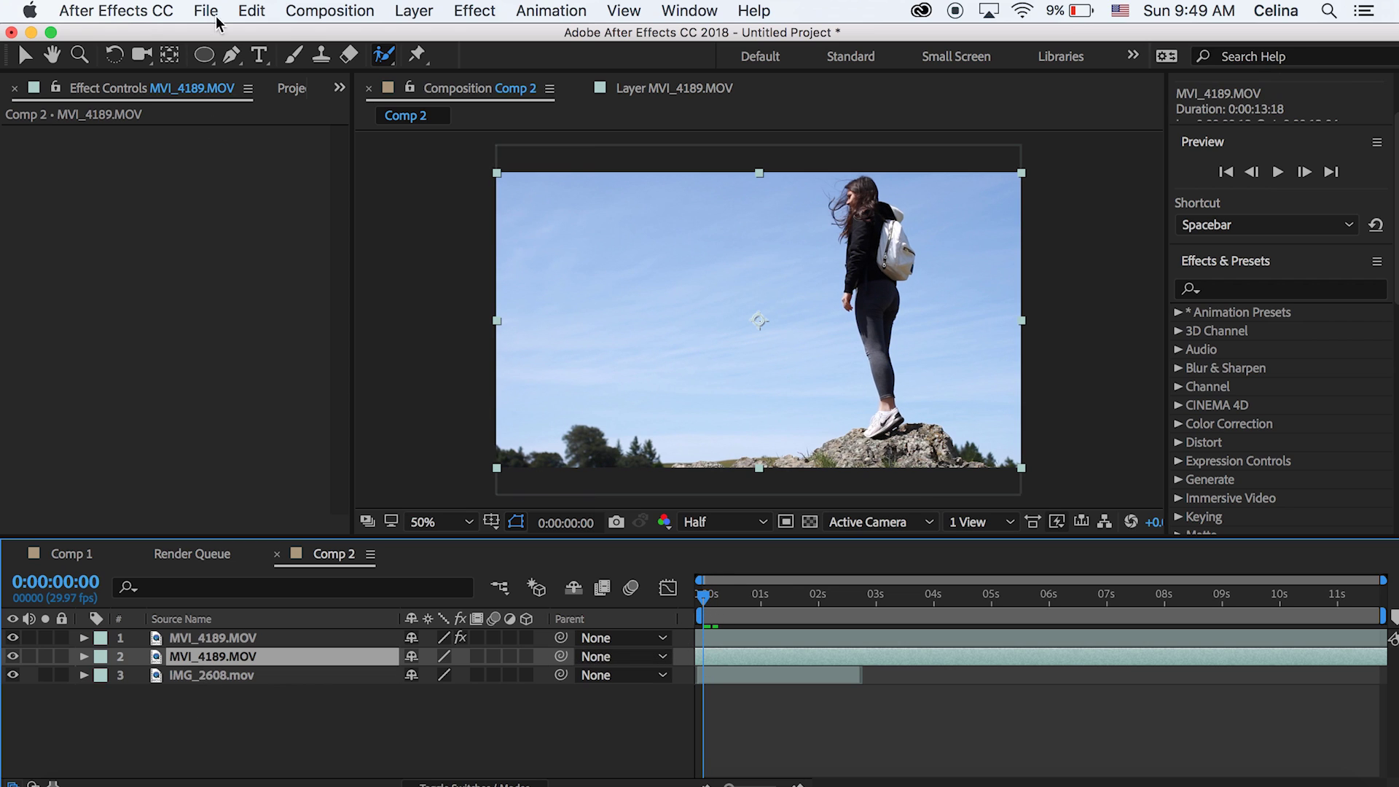
pyautogui.click(201, 59)
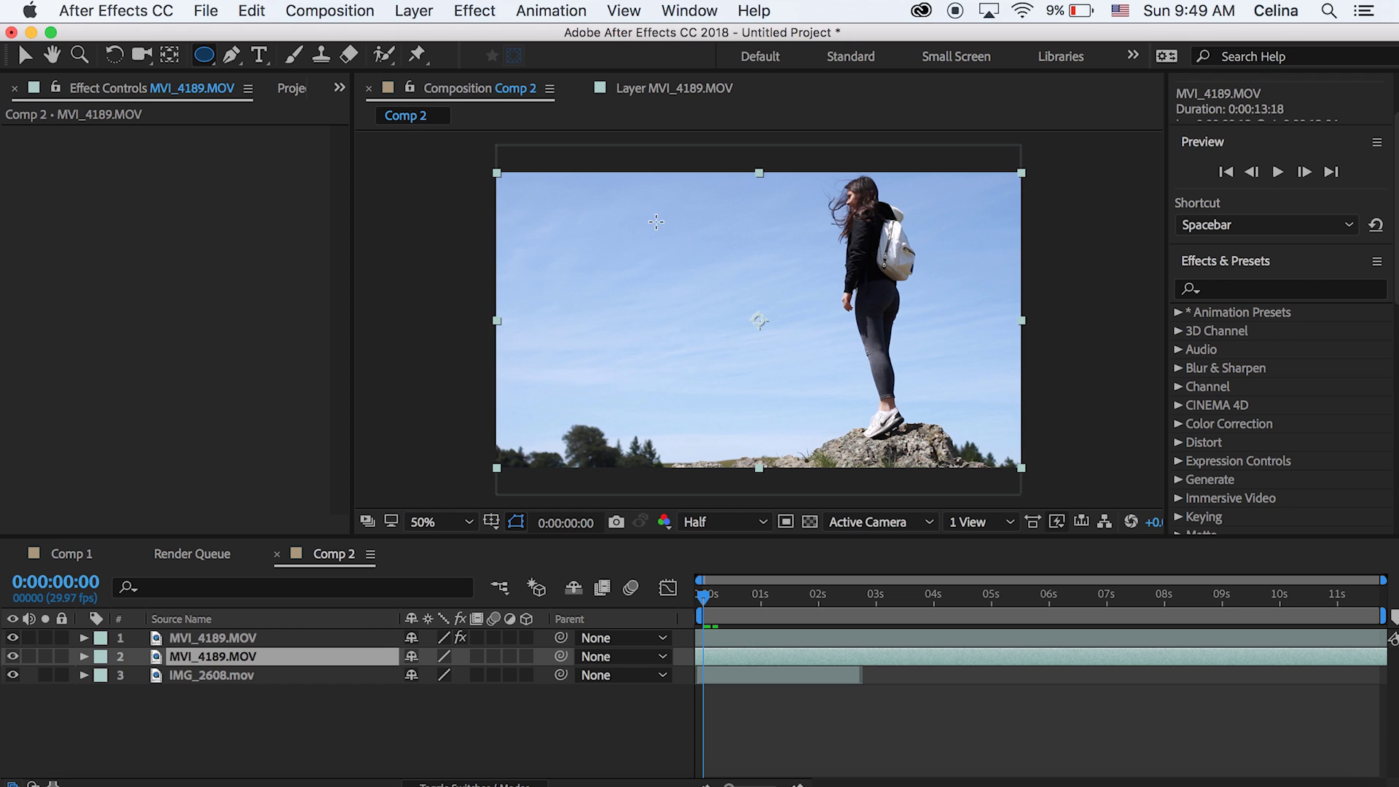
pyautogui.moveTo(656, 222)
pyautogui.mouseDown()
pyautogui.moveTo(929, 426)
pyautogui.moveTo(873, 426)
pyautogui.mouseUp()
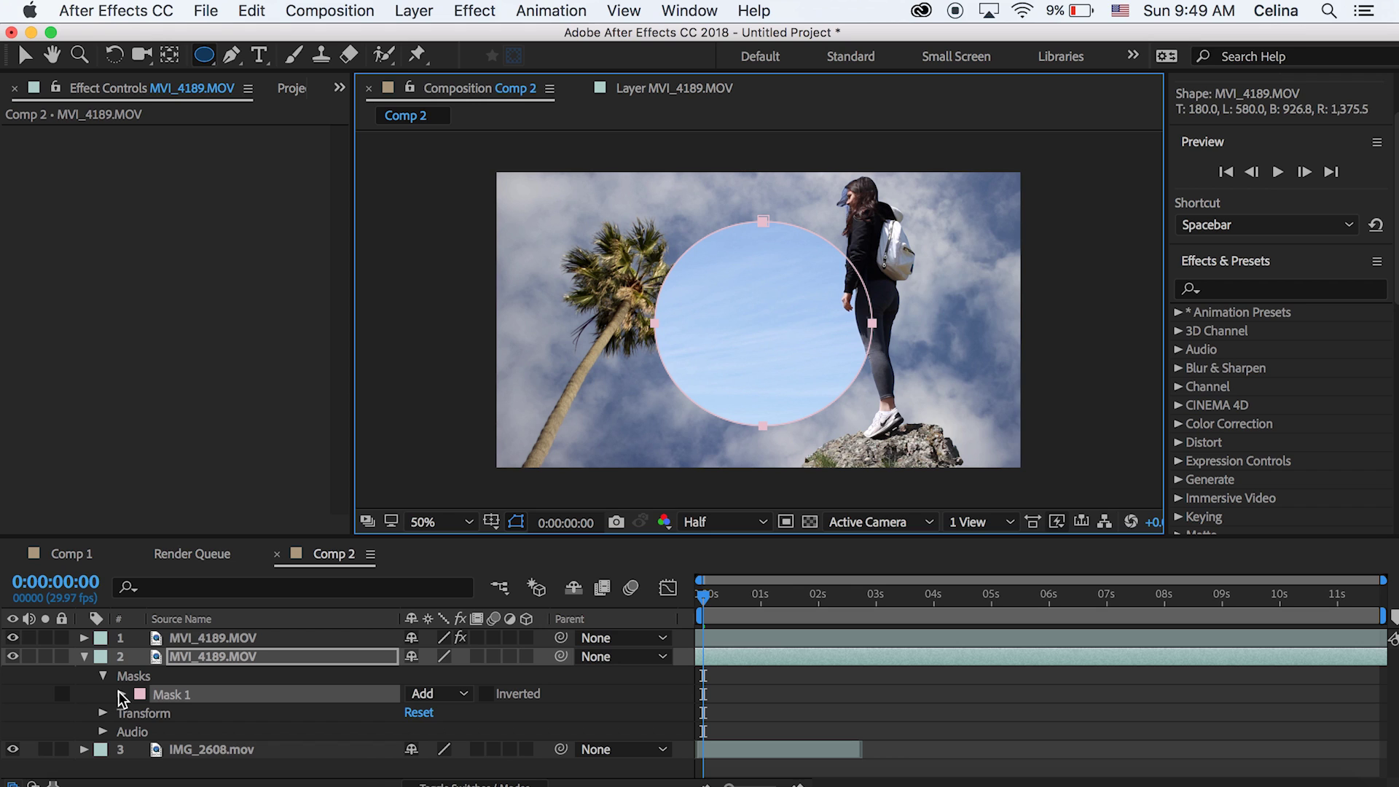
# Give Mask 1 a 402-pixel feather, Subtract mode and -357-pixel Mask Expansion.
pyautogui.click(121, 694)
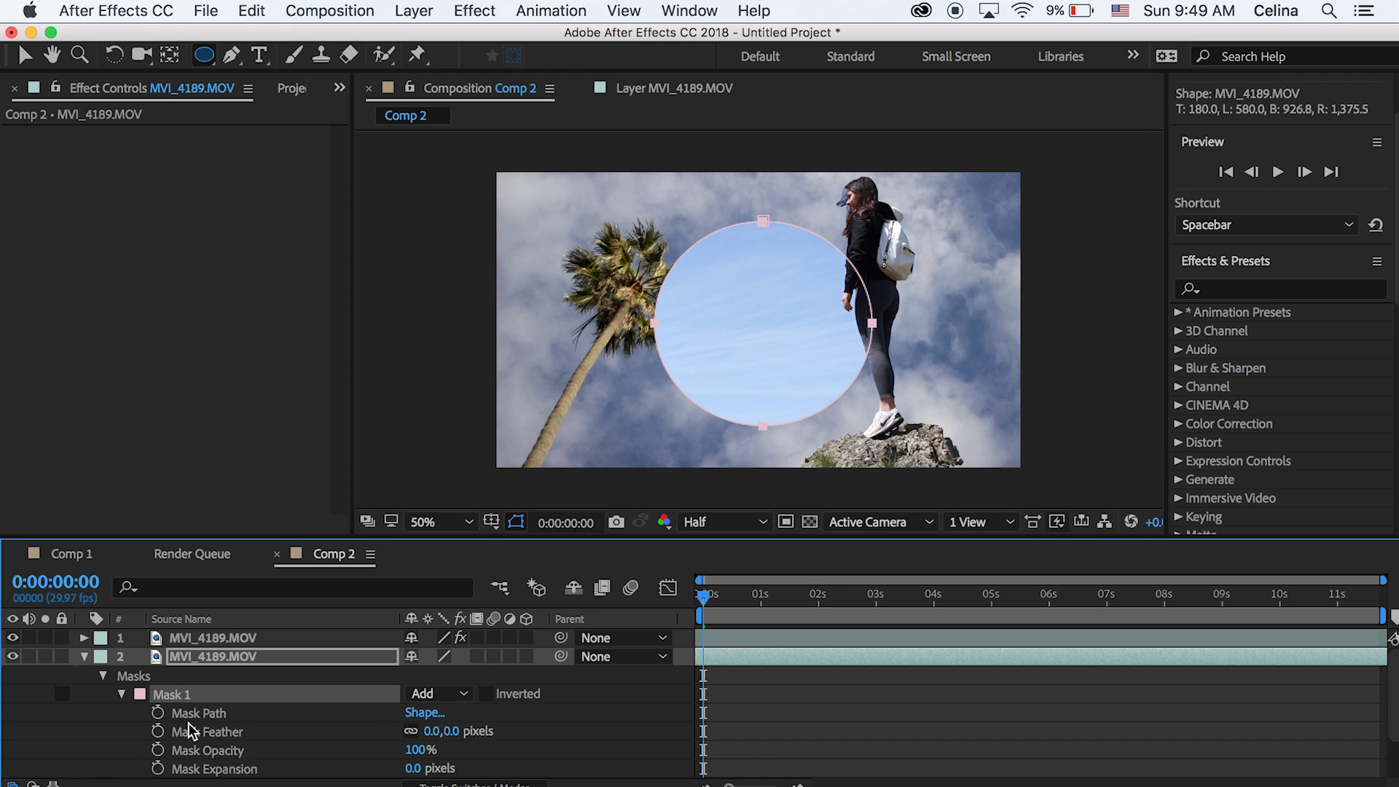
pyautogui.scroll(-2, 227, 707)
pyautogui.moveTo(456, 701); pyautogui.dragTo(853, 659)
pyautogui.scroll(1, 852, 659)
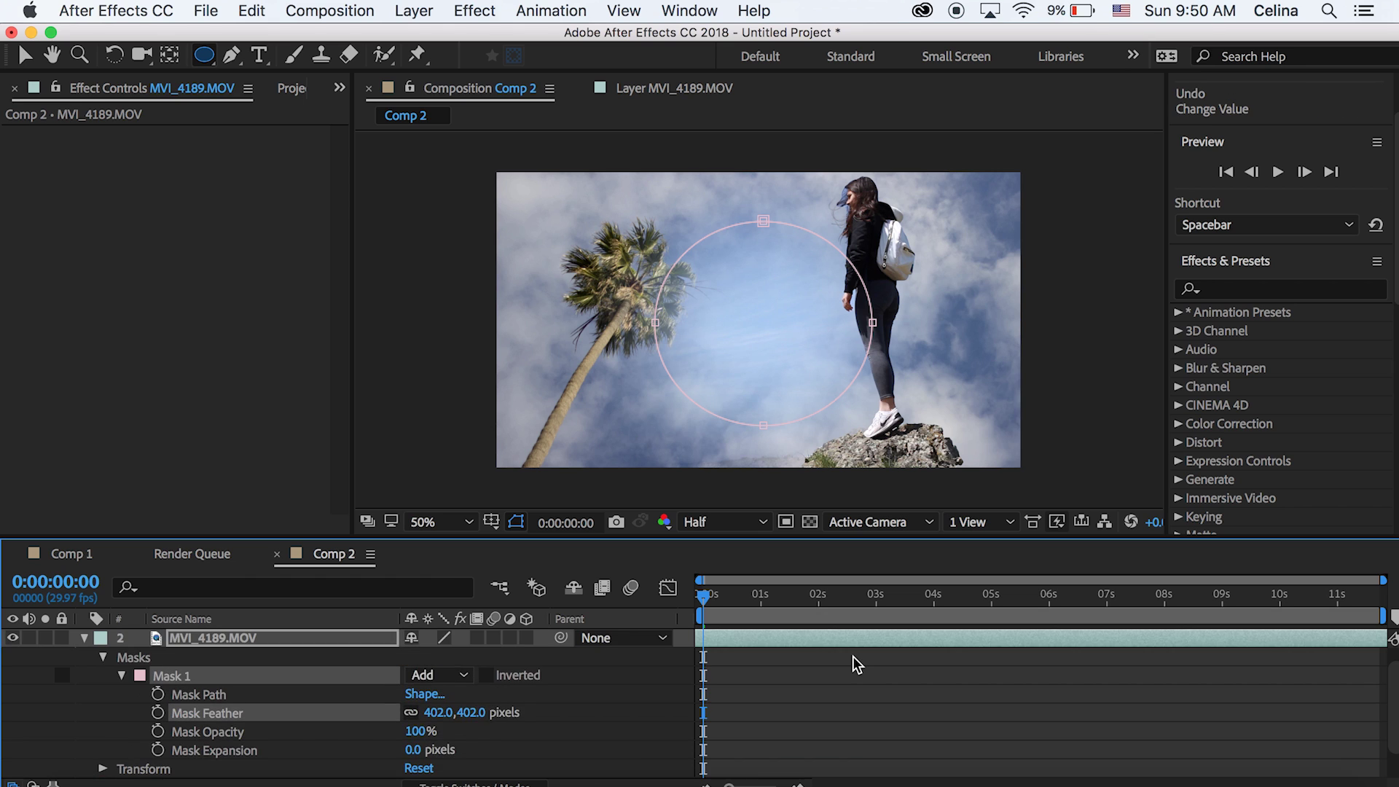
pyautogui.click(462, 677)
pyautogui.click(457, 702)
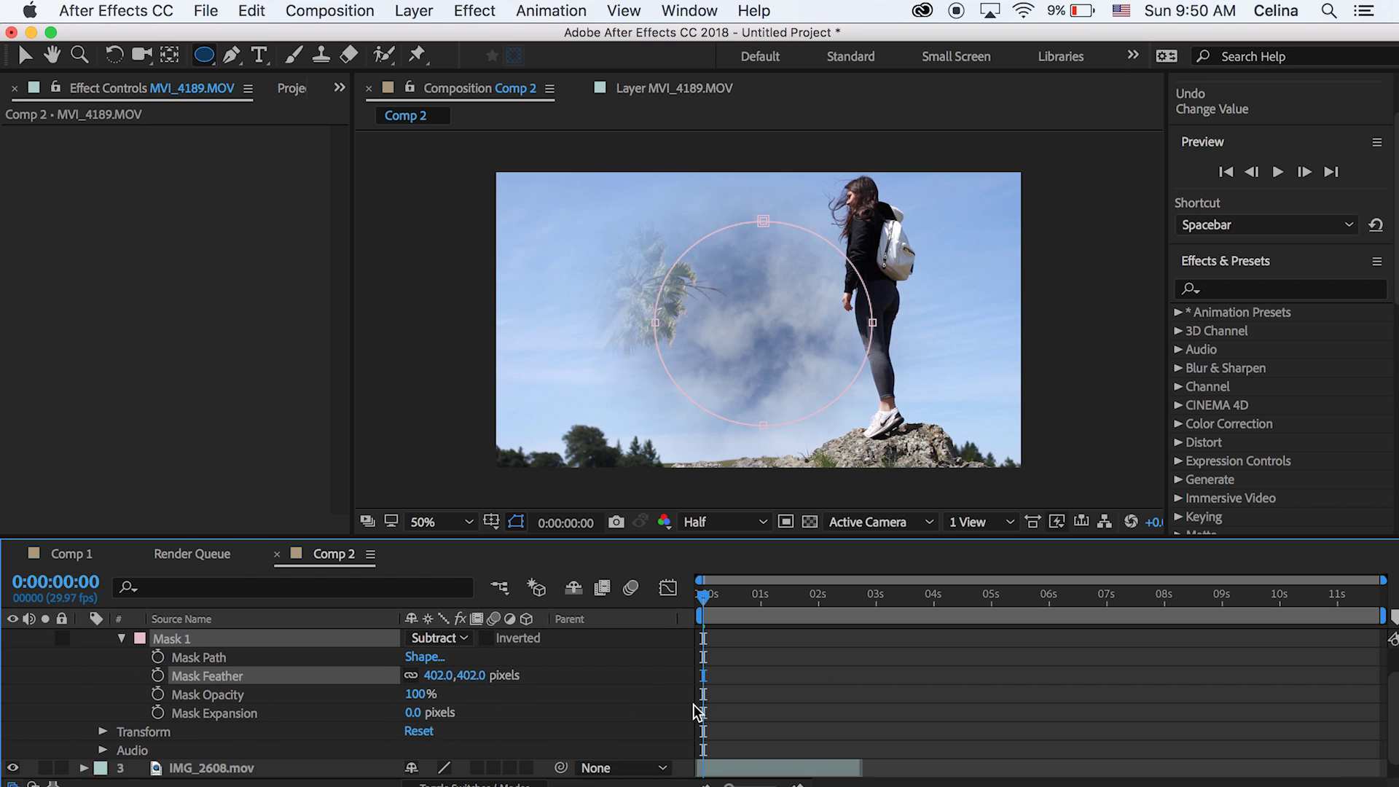
pyautogui.scroll(-1, 696, 711)
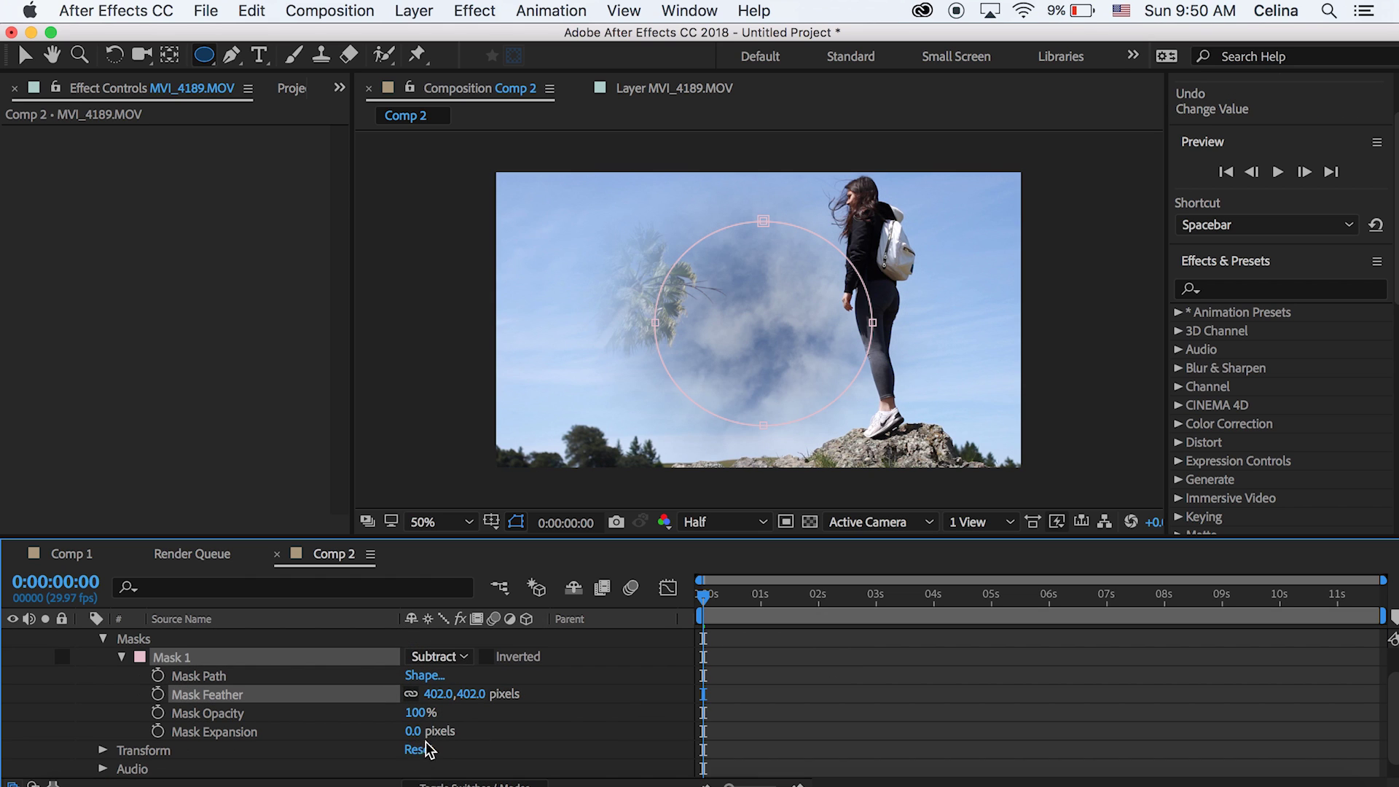
pyautogui.moveTo(413, 731); pyautogui.dragTo(94, 776)
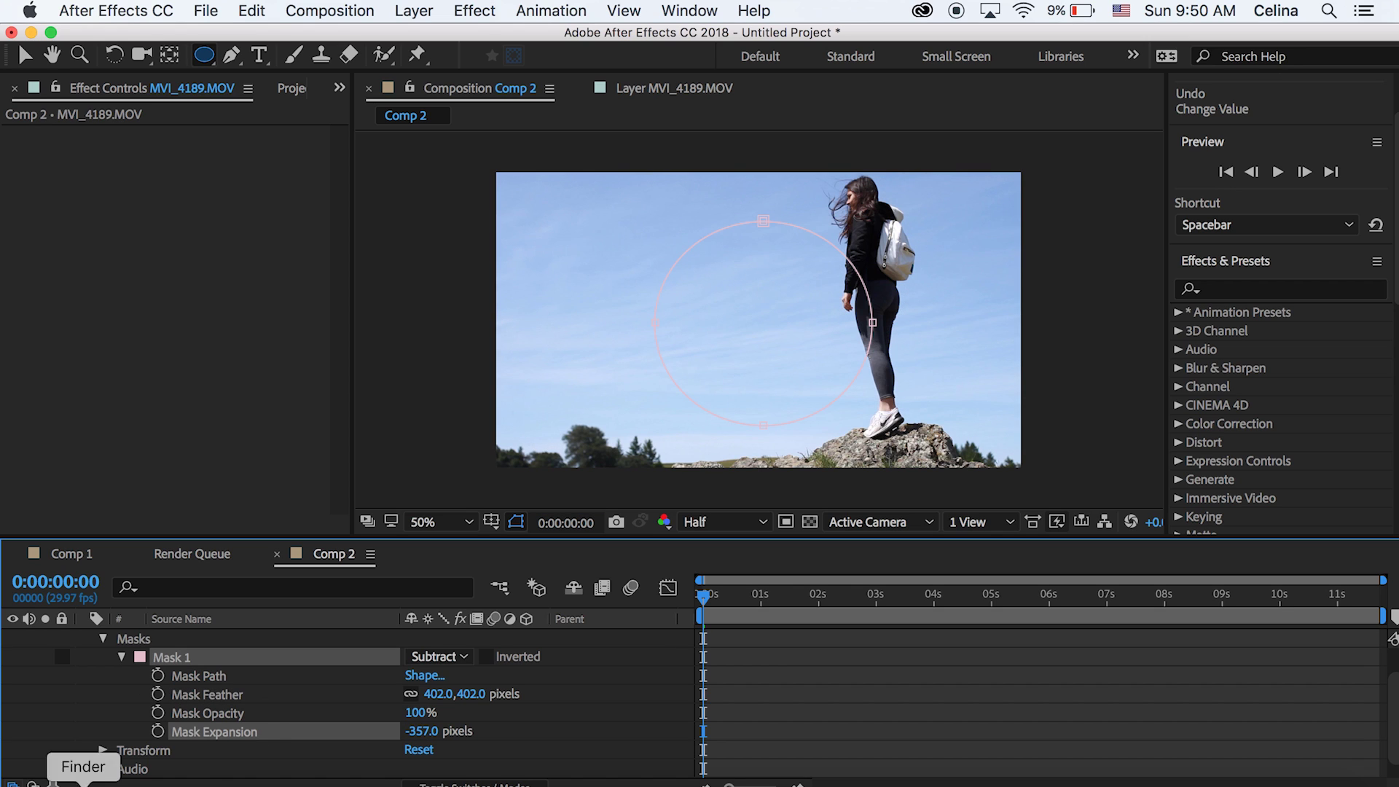
# Keyframe Mask Expansion at -357 and animate it to 1023 pixels at frame 12.
pyautogui.click(157, 731)
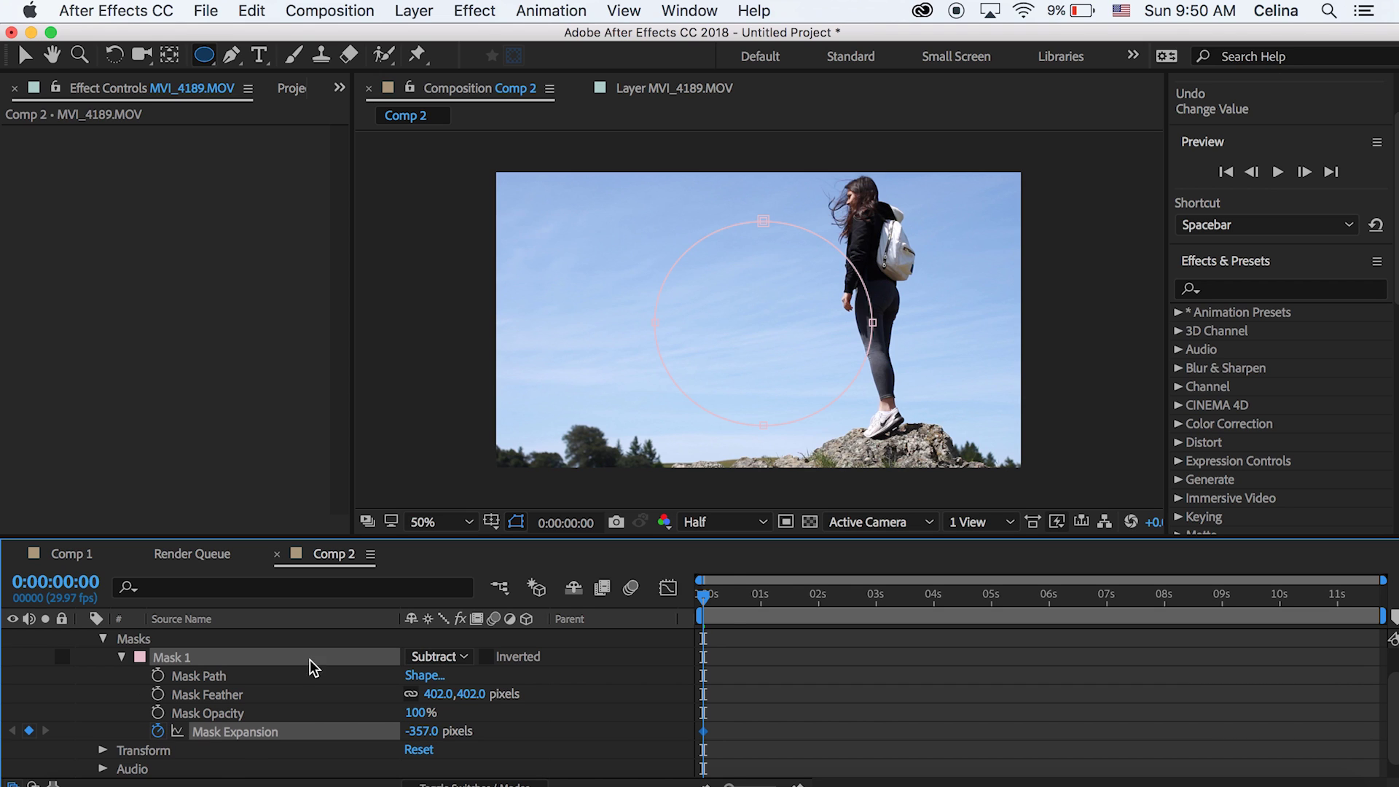
pyautogui.moveTo(735, 598); pyautogui.dragTo(727, 602)
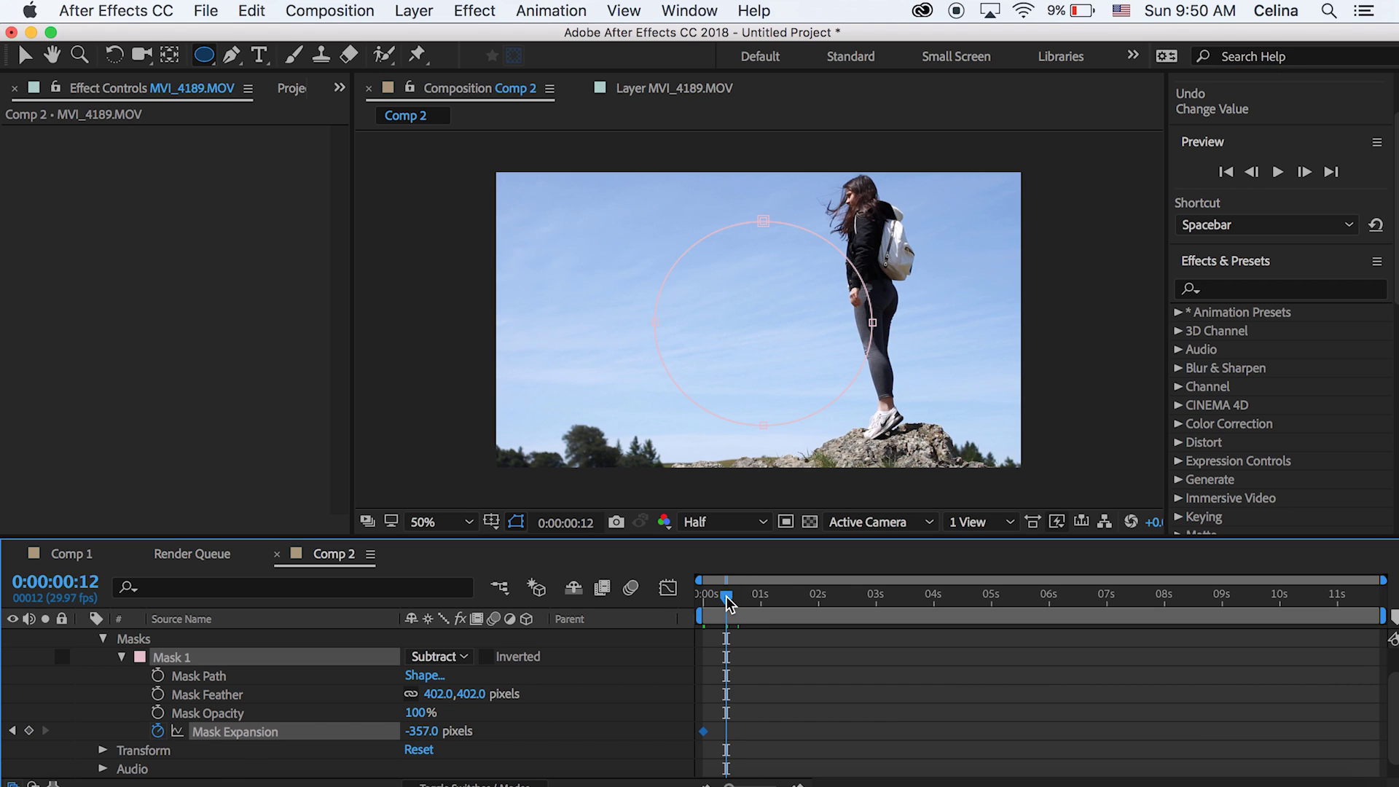
pyautogui.moveTo(430, 731); pyautogui.dragTo(589, 738)
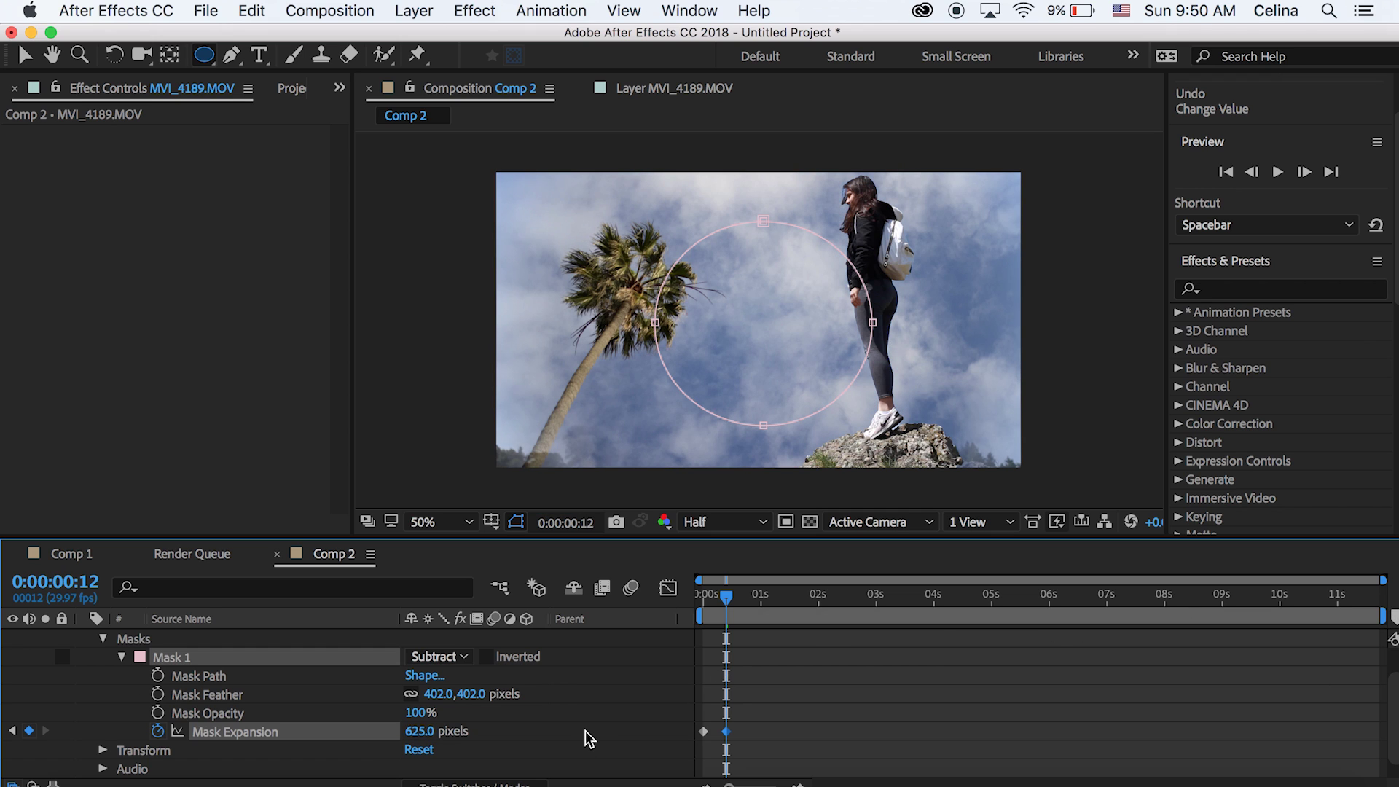
pyautogui.moveTo(419, 731); pyautogui.dragTo(848, 722)
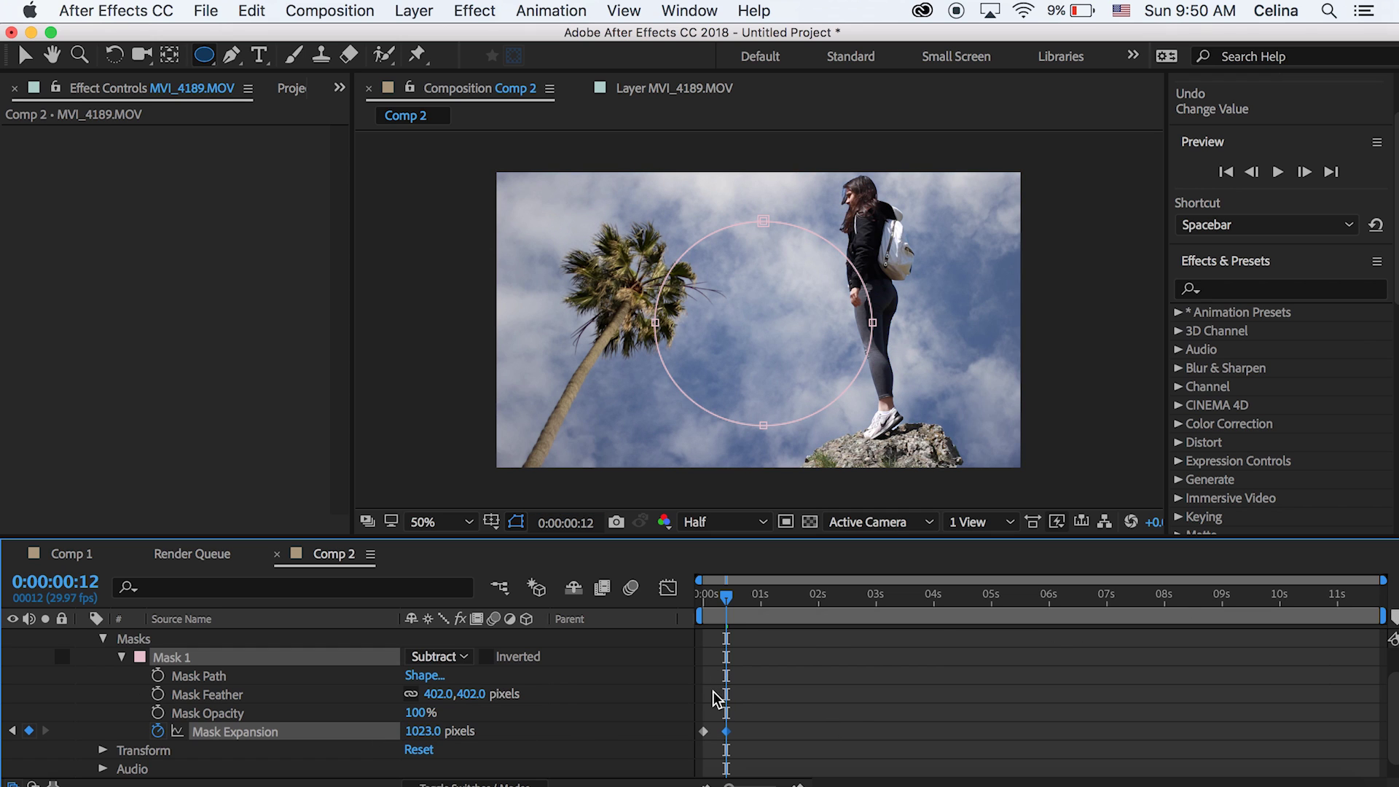
# Preview the mask reveal and move the second expansion keyframe later to frame 17.
pyautogui.moveTo(725, 612); pyautogui.dragTo(673, 608)
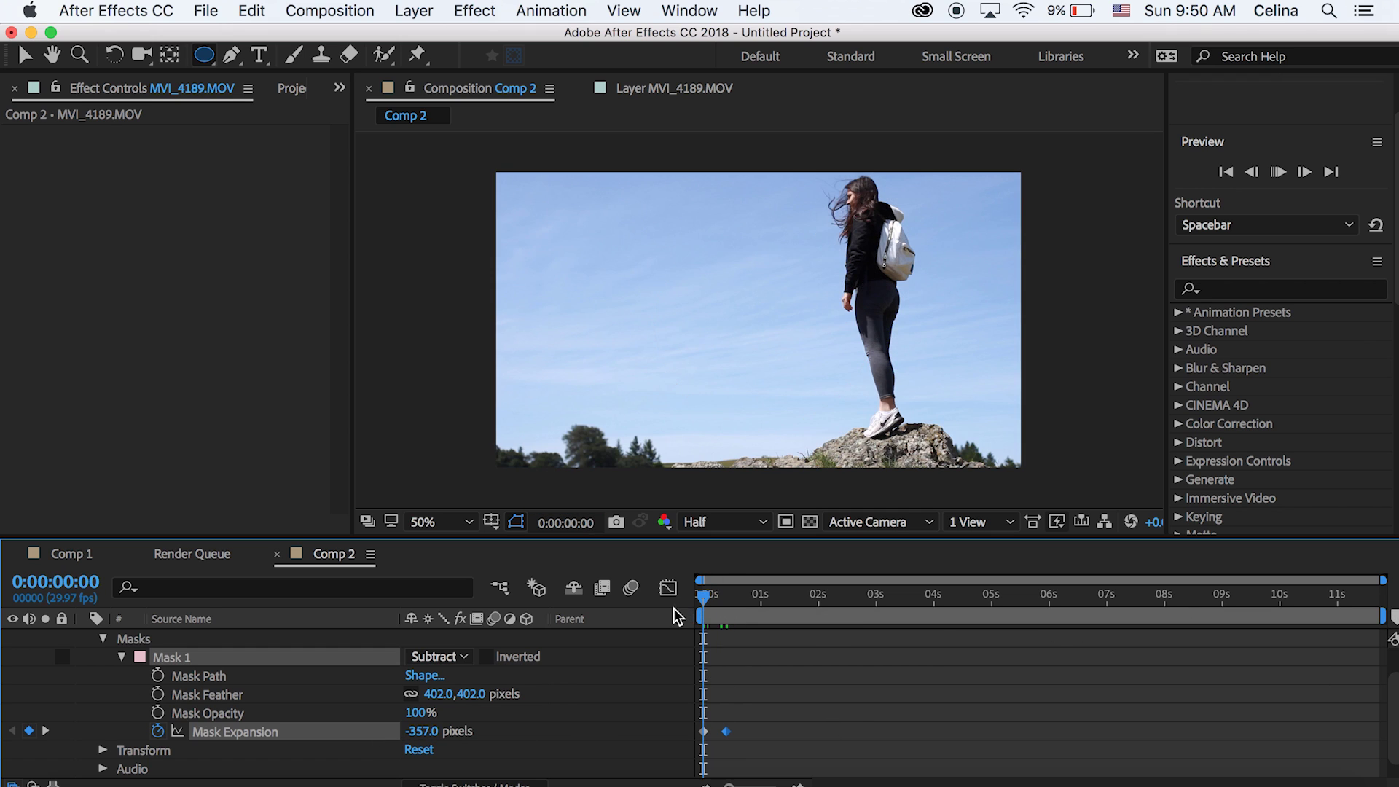
pyautogui.press('space')
pyautogui.press('space')
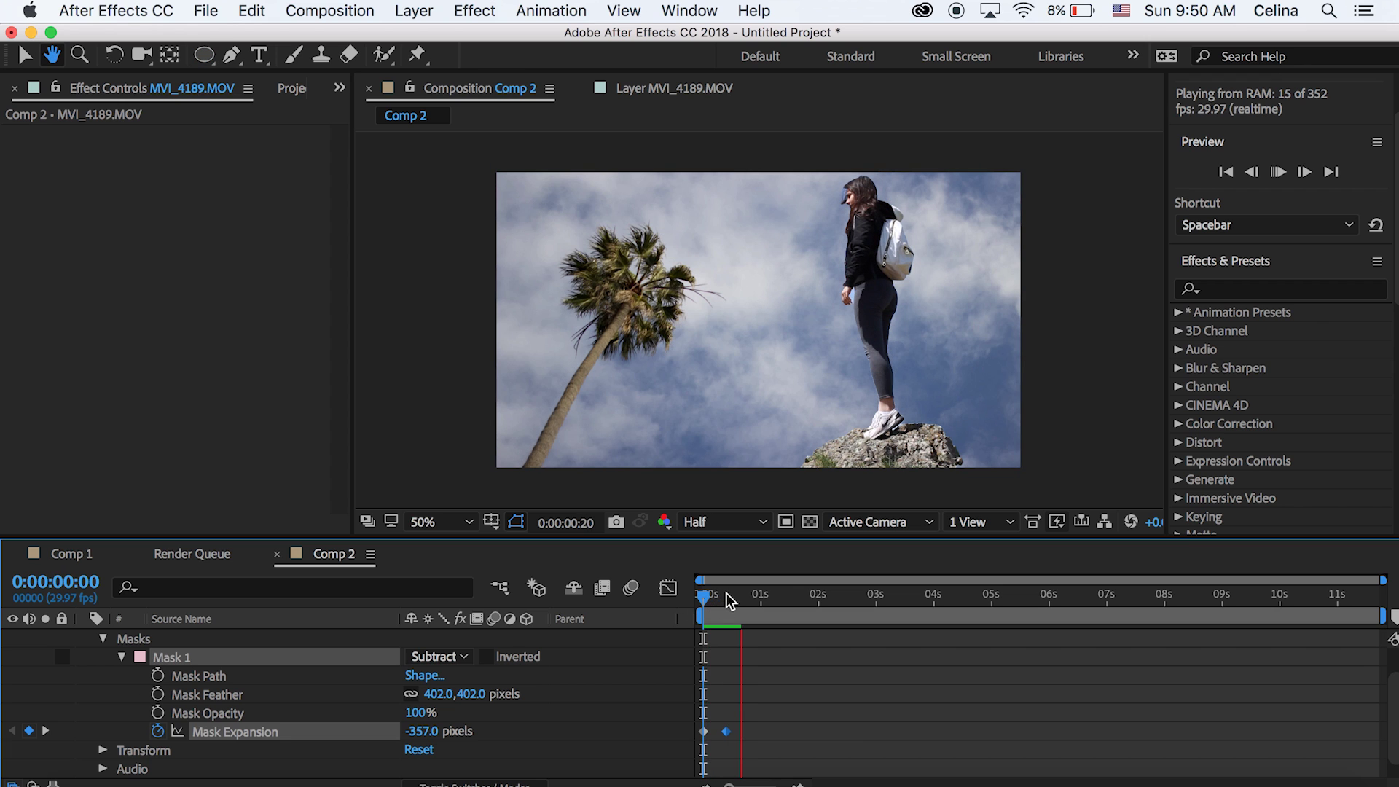
pyautogui.press('space')
pyautogui.press('space')
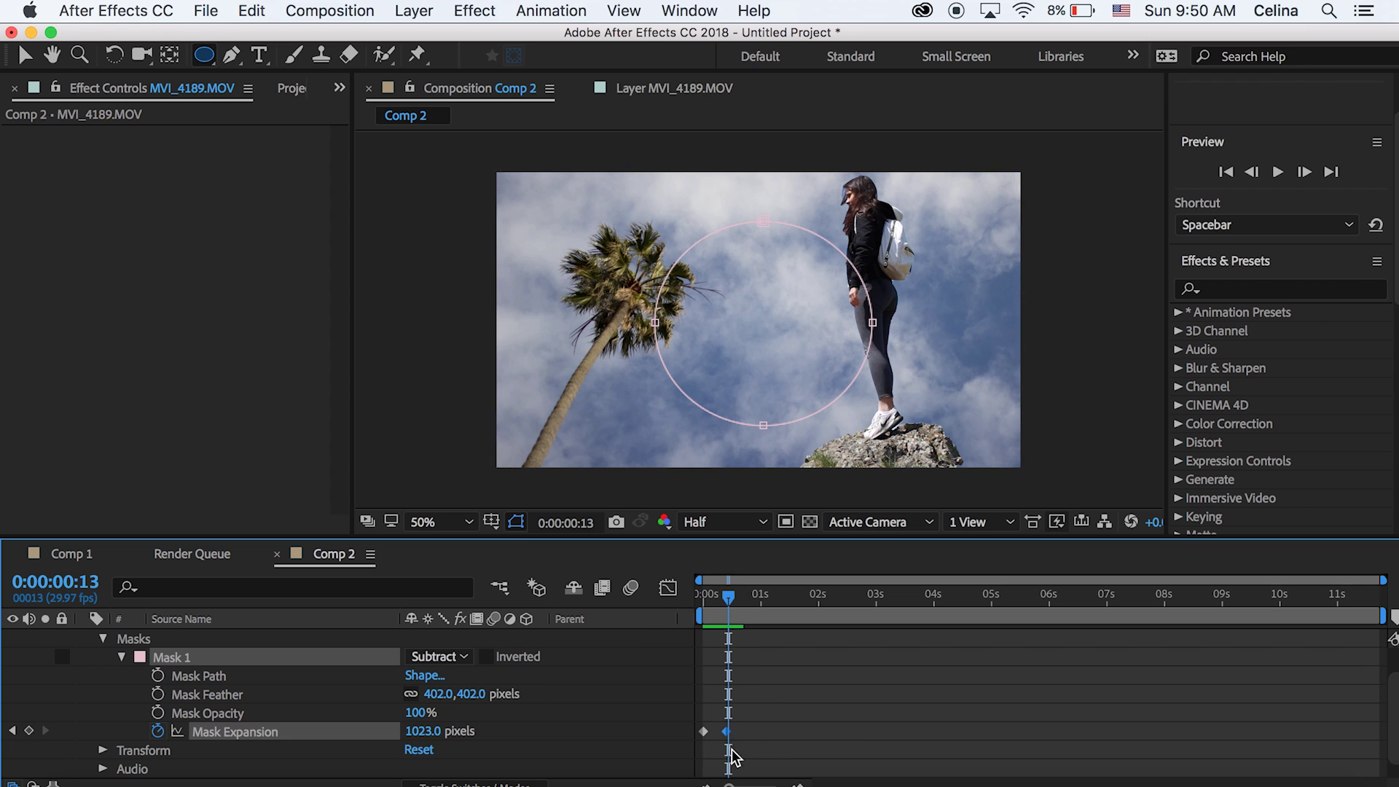
pyautogui.moveTo(726, 731); pyautogui.dragTo(736, 731)
pyautogui.moveTo(728, 613); pyautogui.dragTo(671, 613)
pyautogui.press('space')
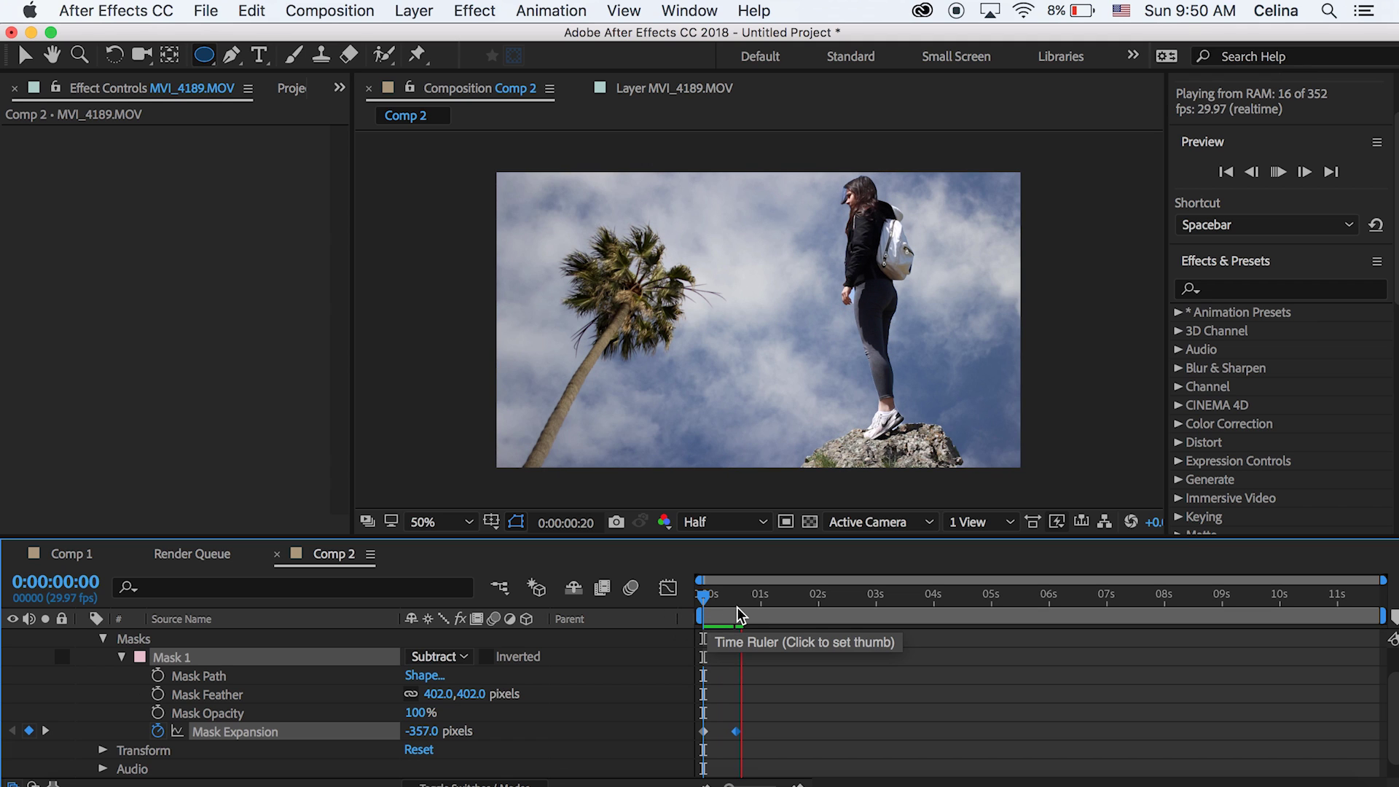
pyautogui.click(711, 596)
pyautogui.scroll(2, 654, 661)
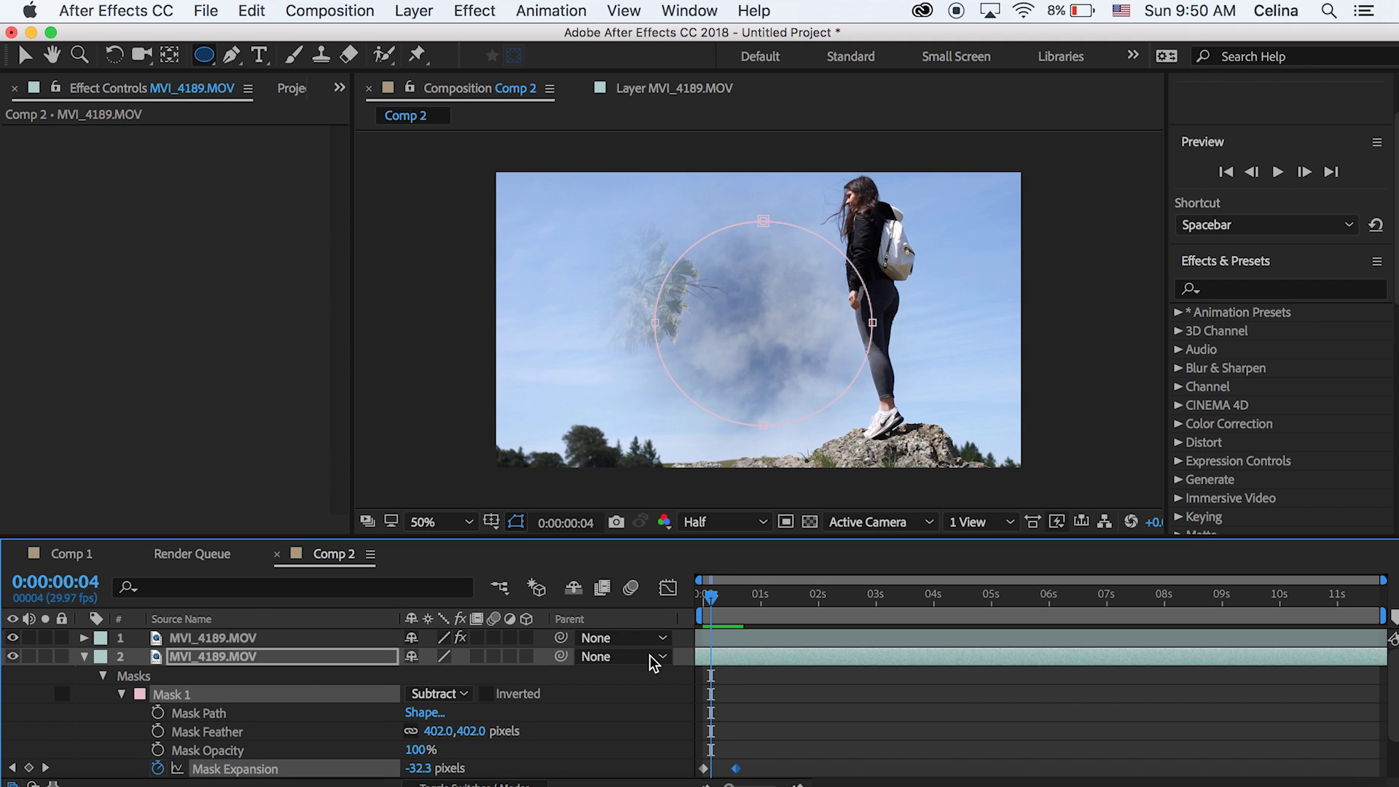
# Create a white 1920×1080 solid, White Solid 2, and place it as layer 3 above IMG_2608.mov.
pyautogui.click(85, 656)
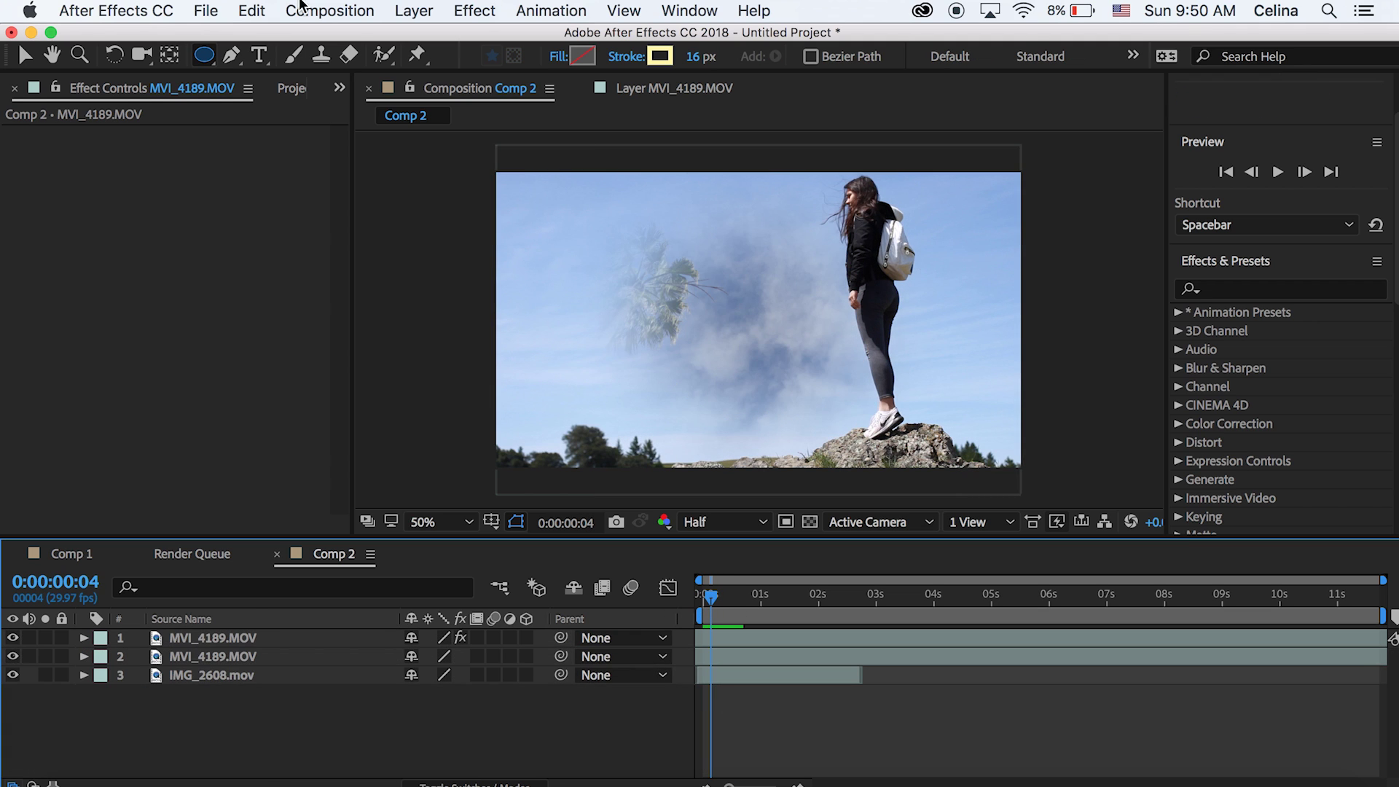
pyautogui.click(329, 11)
pyautogui.moveTo(414, 11)
pyautogui.moveTo(424, 37)
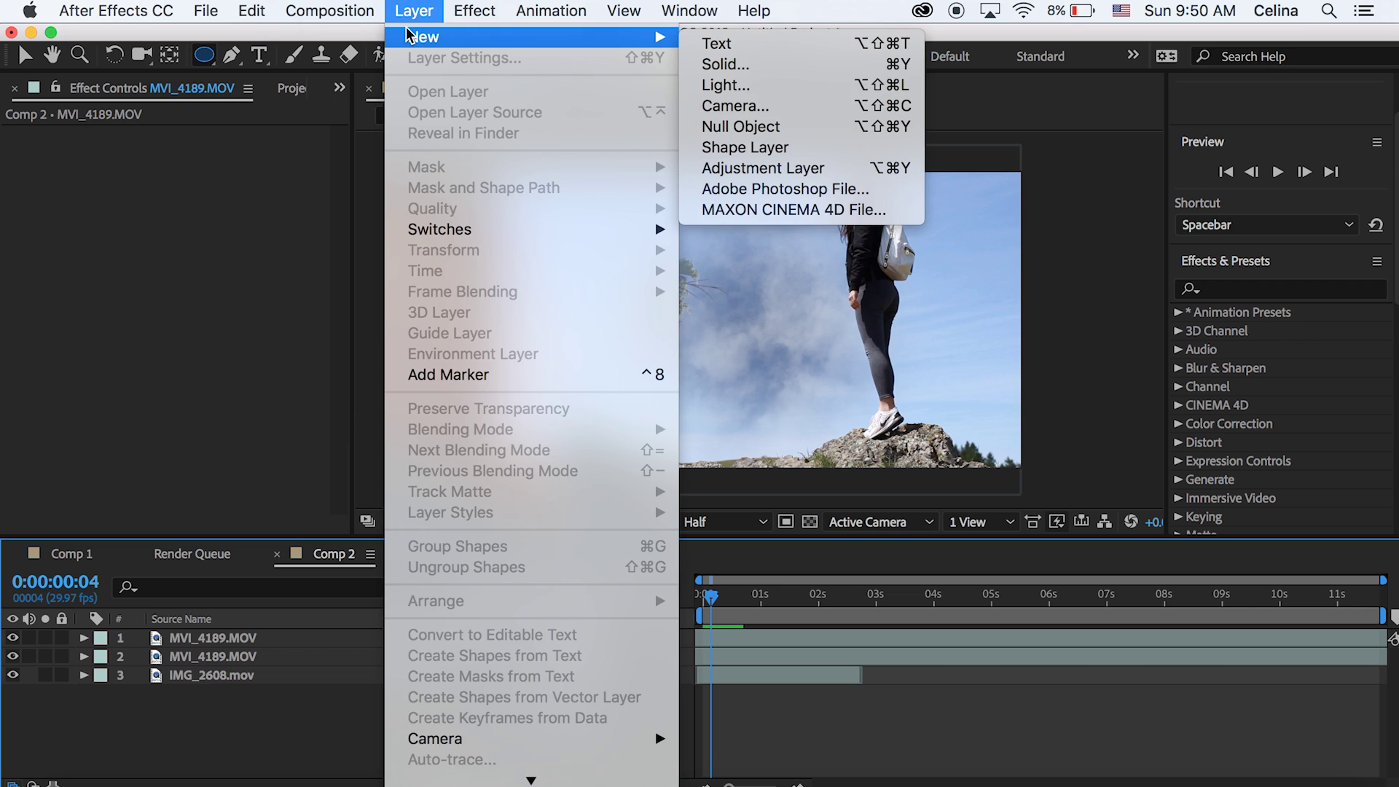
pyautogui.click(714, 67)
pyautogui.click(455, 537)
pyautogui.click(259, 456)
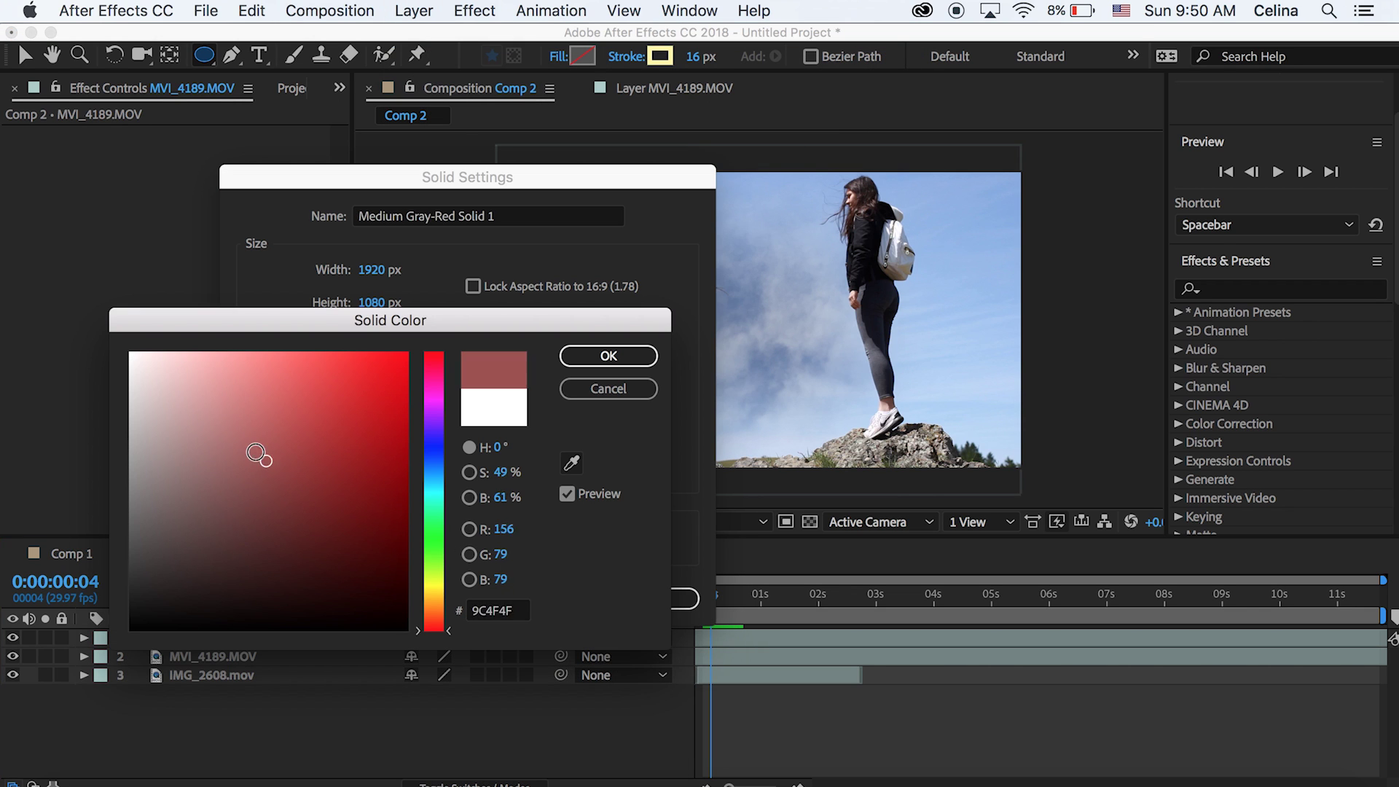
pyautogui.click(132, 355)
pyautogui.click(577, 357)
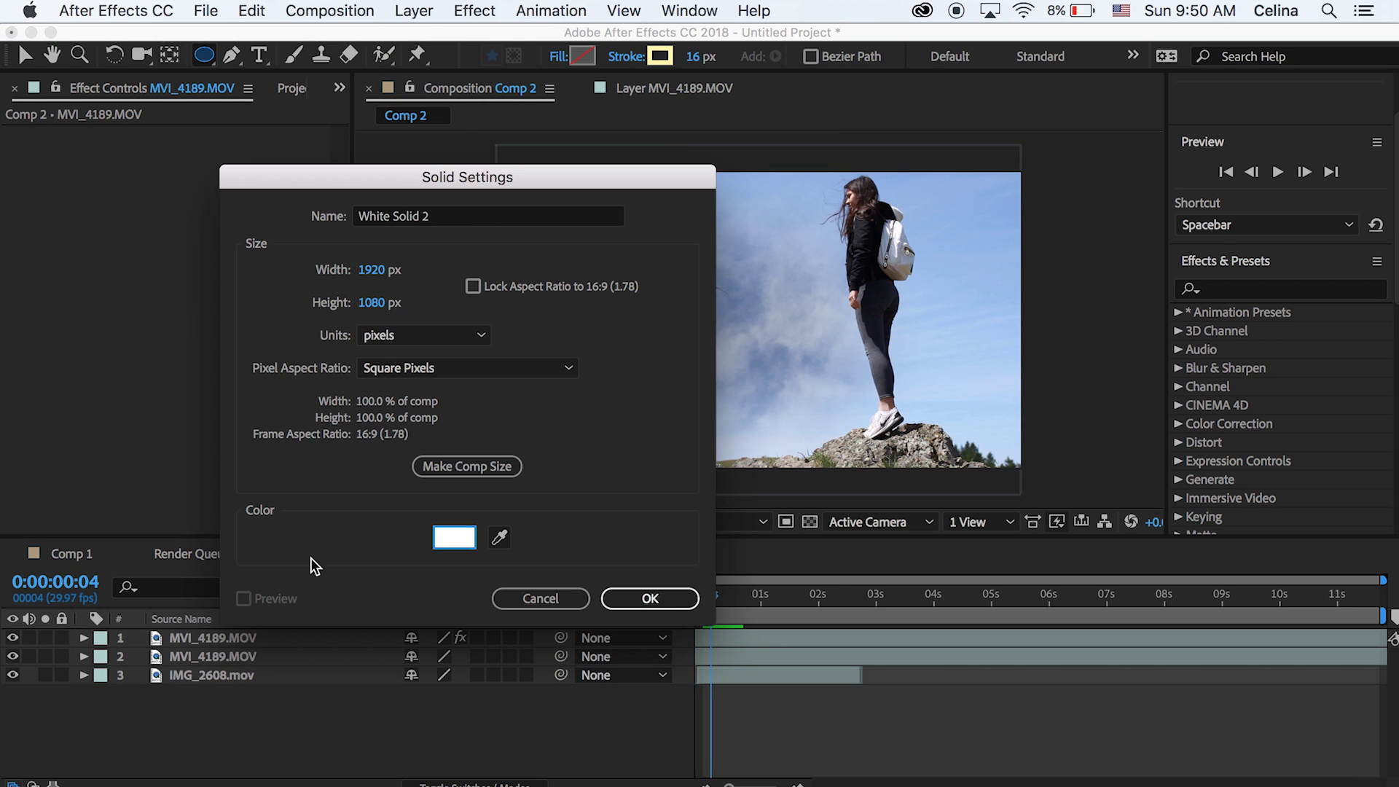
pyautogui.click(652, 598)
pyautogui.moveTo(356, 644); pyautogui.dragTo(296, 683)
pyautogui.moveTo(756, 678); pyautogui.dragTo(741, 675)
# Copy Mask 1 from the MVI_4189.MOV layer and paste it onto White Solid 2.
pyautogui.click(734, 658)
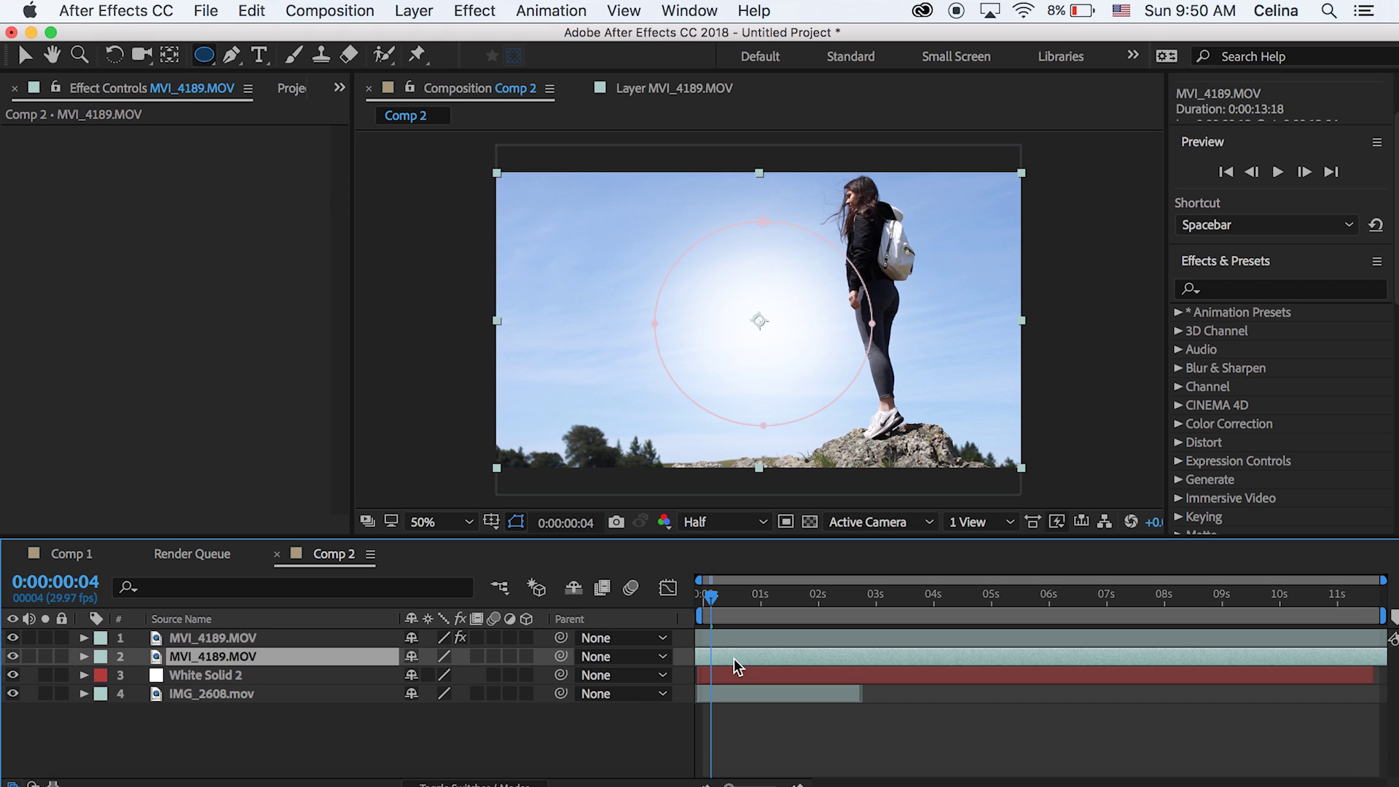
pyautogui.press('m')
pyautogui.click(167, 676)
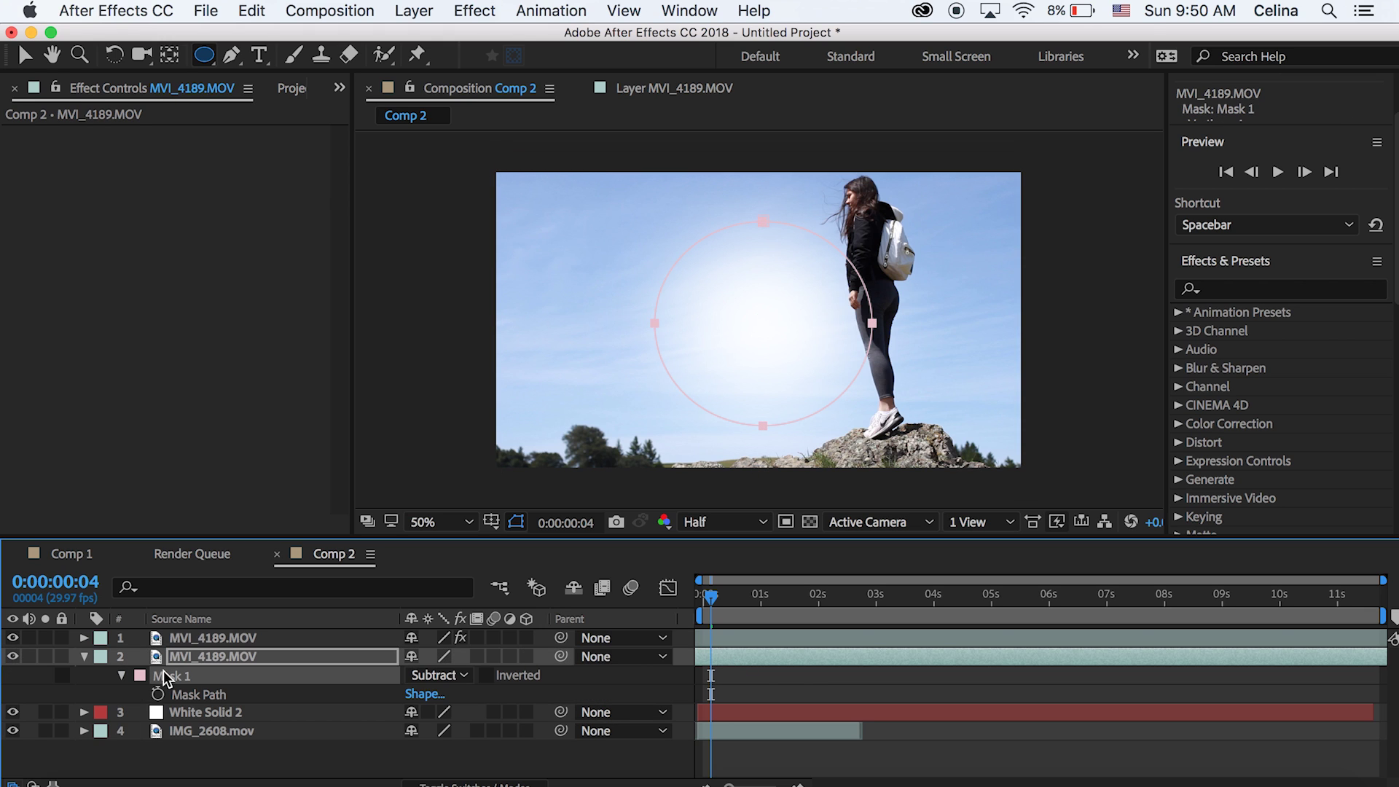
pyautogui.moveTo(711, 605); pyautogui.dragTo(673, 611)
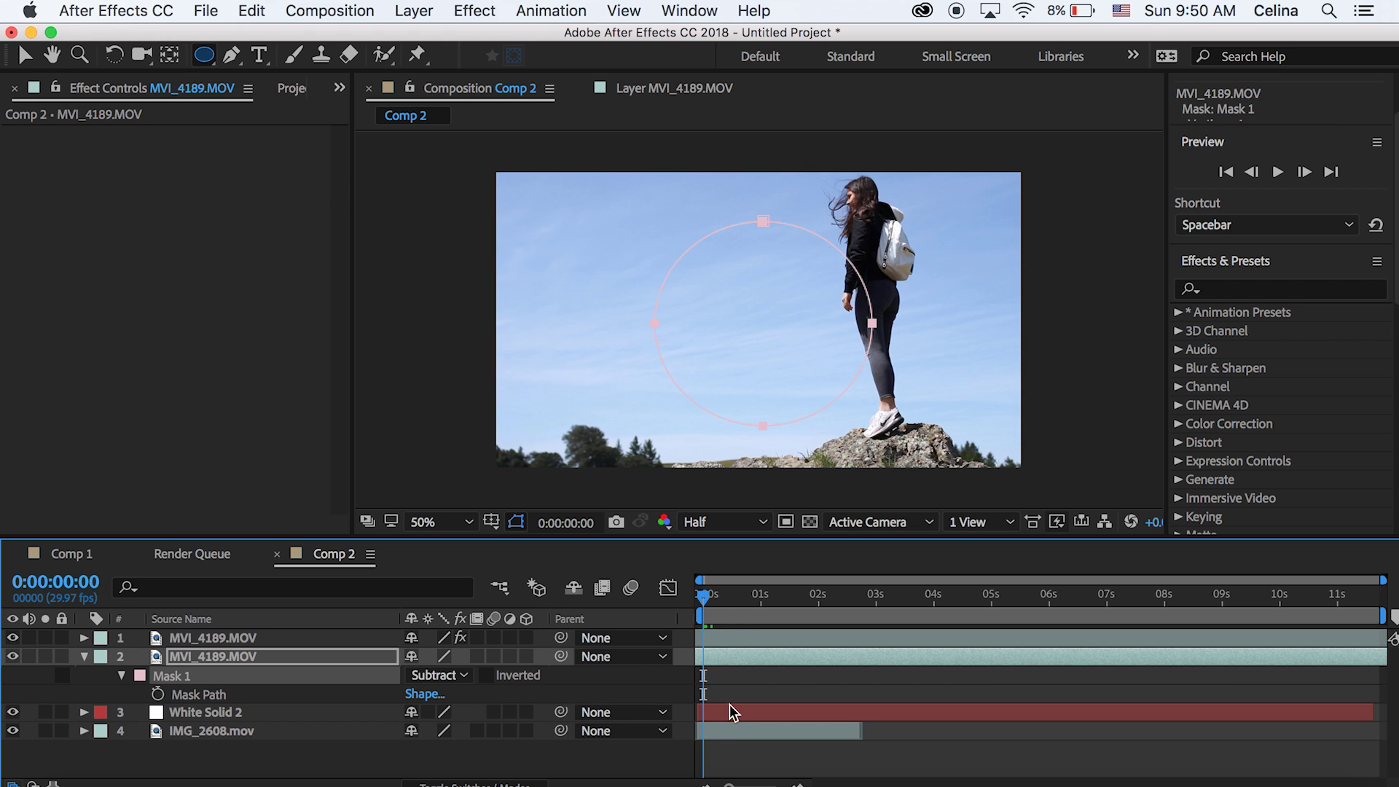
pyautogui.click(729, 714)
pyautogui.press('super+v')
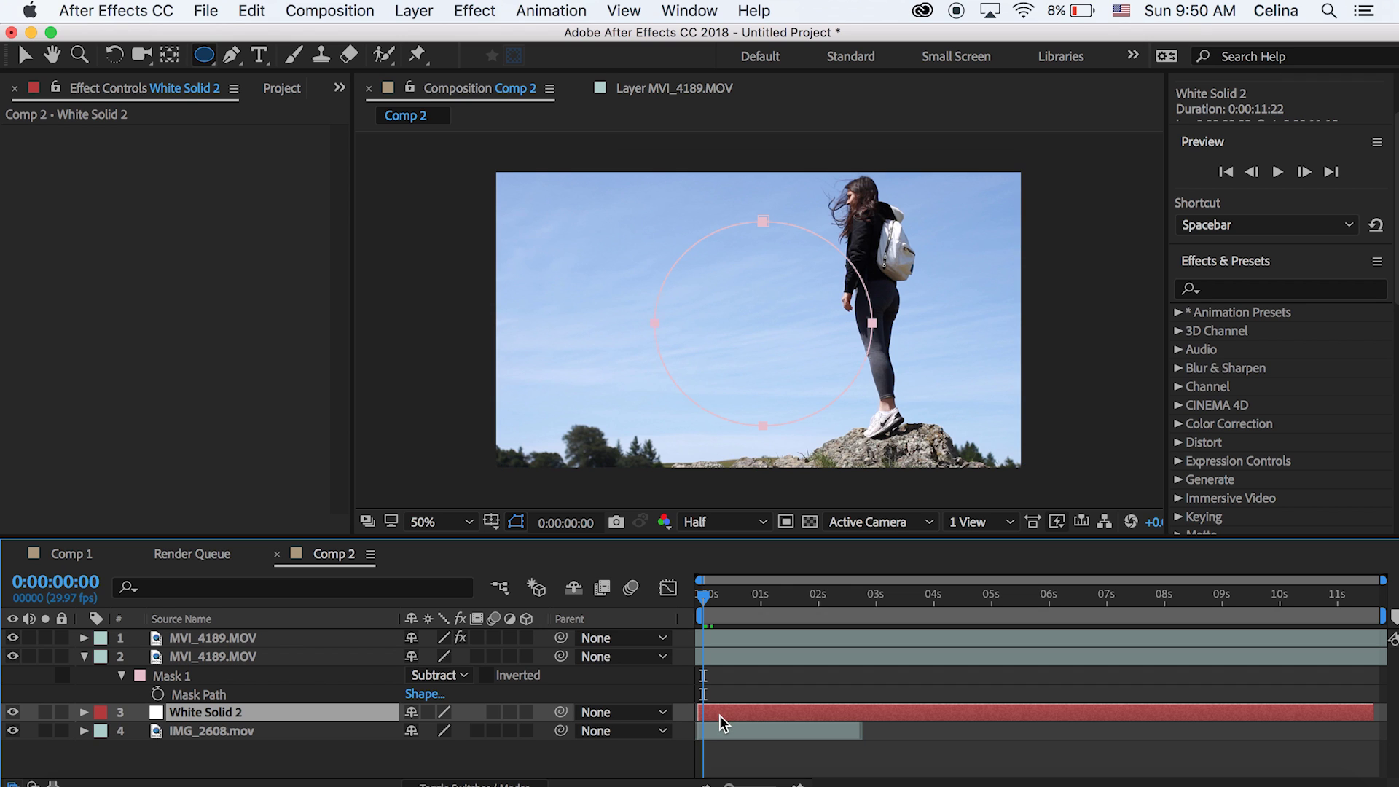
pyautogui.press('u')
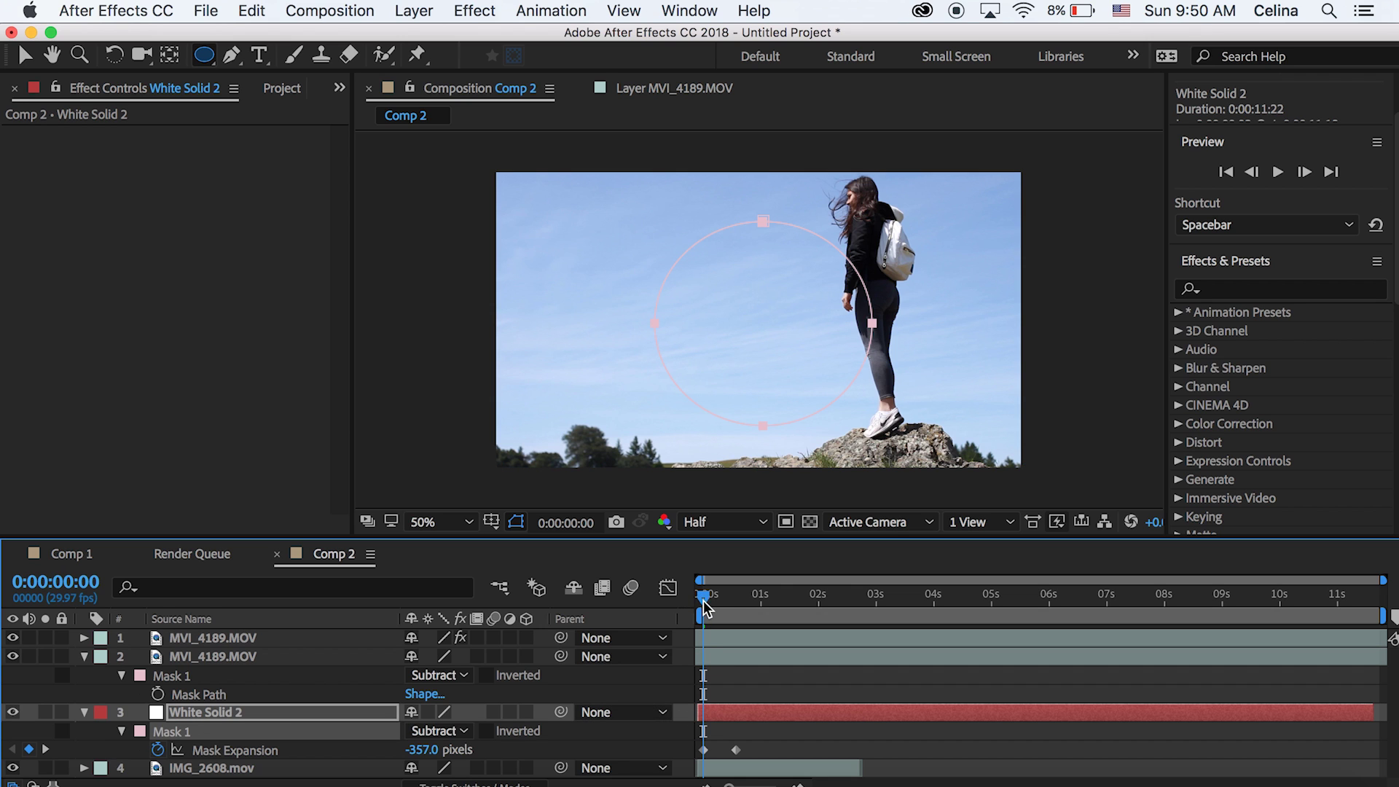
# Preview the reveal and shift the white mask's first expansion keyframe to frame 2.
pyautogui.press('space')
pyautogui.press('space')
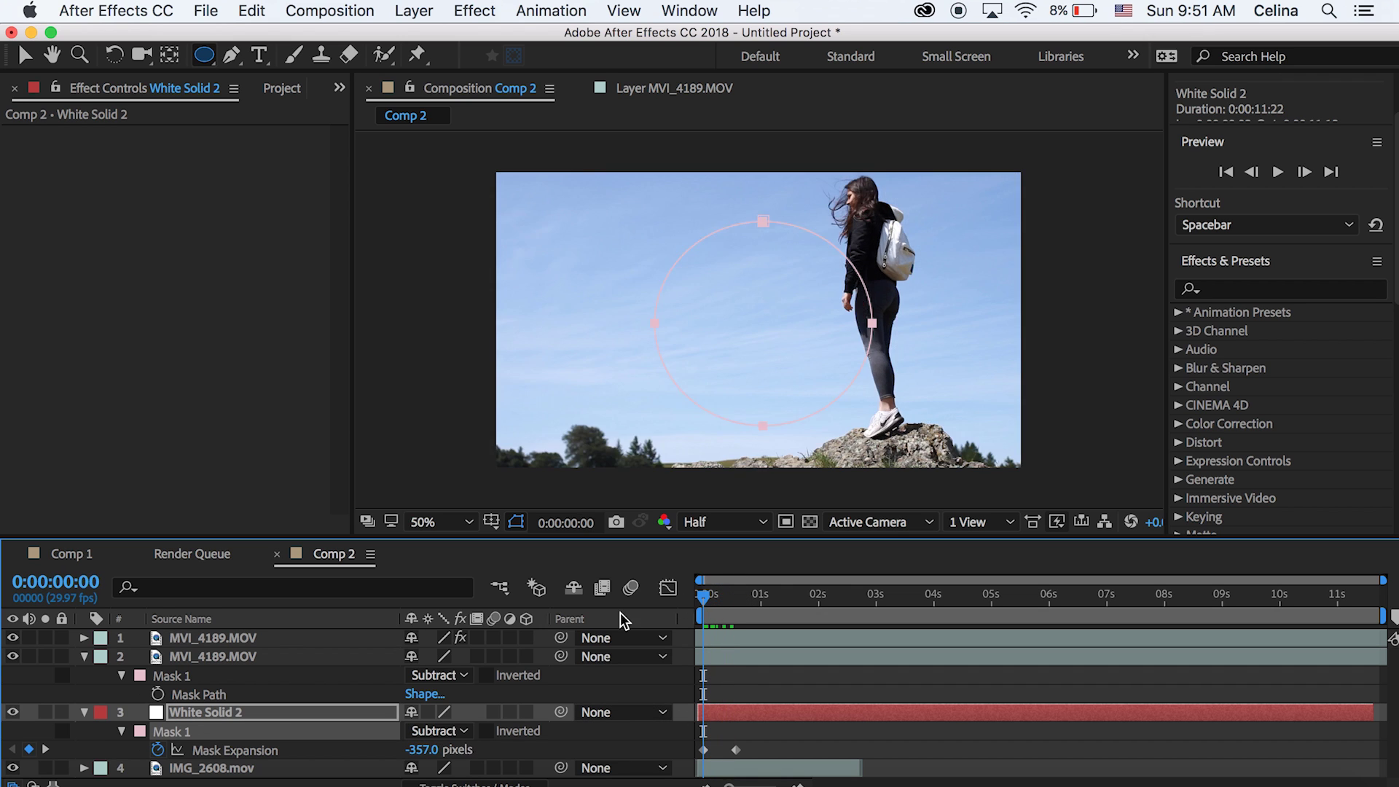
pyautogui.press('space')
pyautogui.click(722, 615)
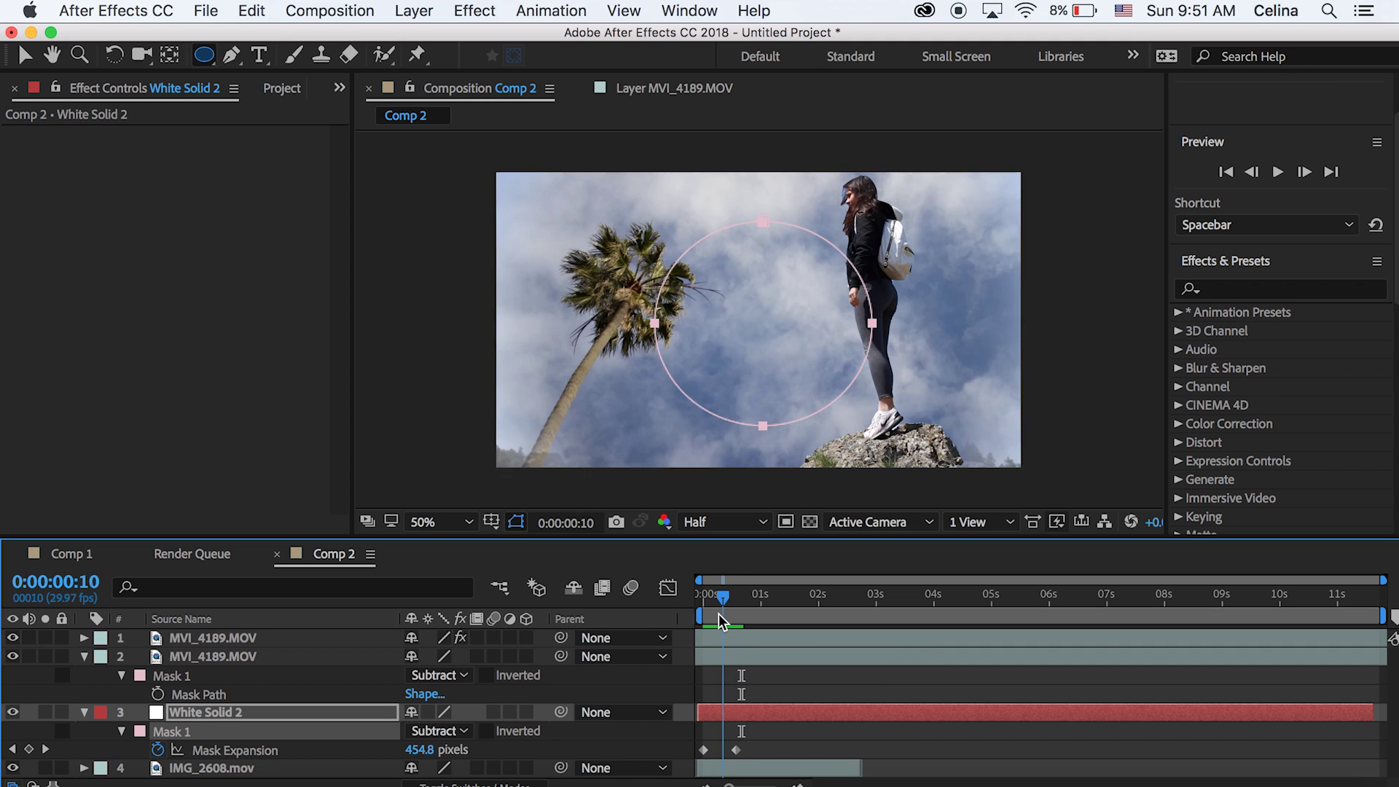
pyautogui.moveTo(719, 615); pyautogui.dragTo(711, 615)
pyautogui.moveTo(704, 749); pyautogui.dragTo(708, 750)
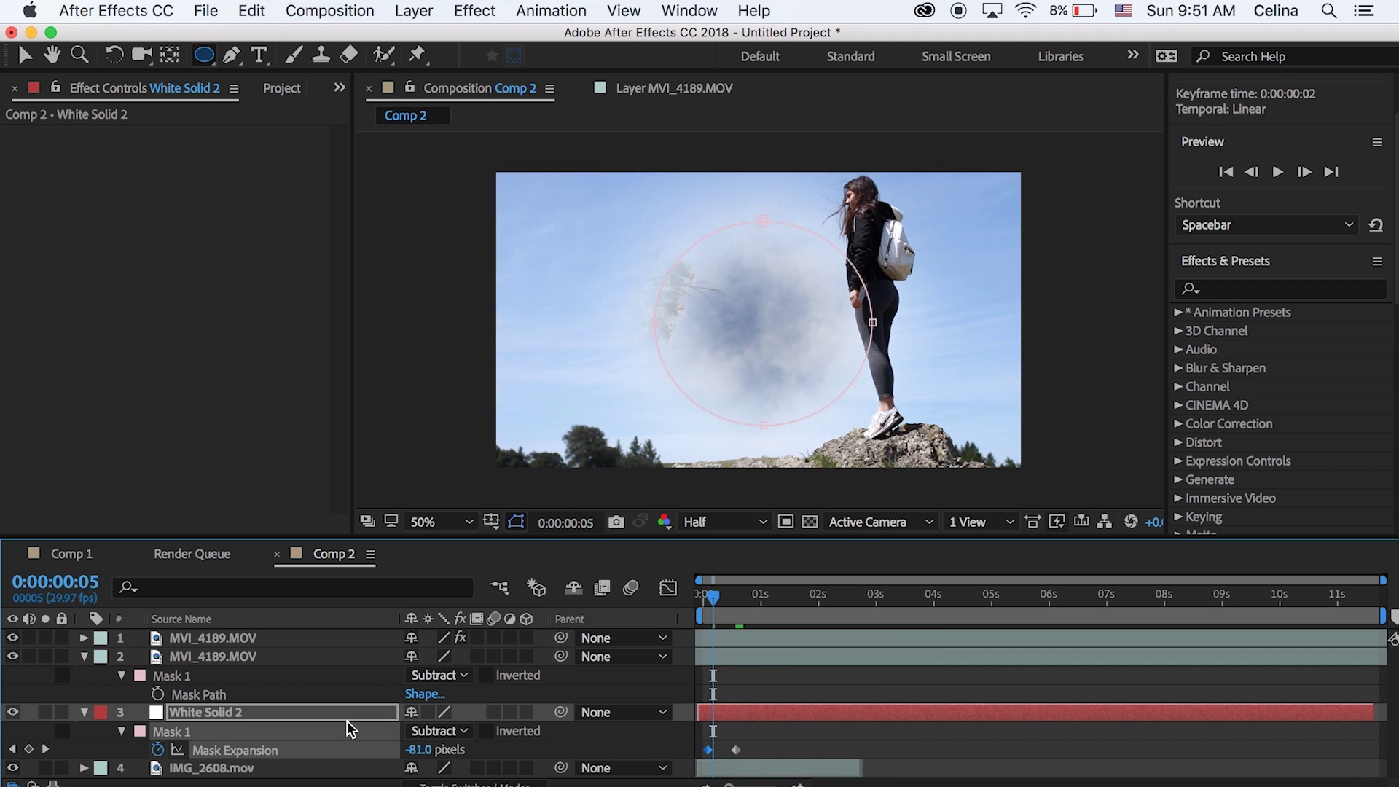
# Lower White Solid 2's opacity to 70% and preview the misty reveal.
pyautogui.press('r')
pyautogui.moveTo(417, 731); pyautogui.dragTo(378, 733)
pyautogui.moveTo(707, 608); pyautogui.dragTo(649, 609)
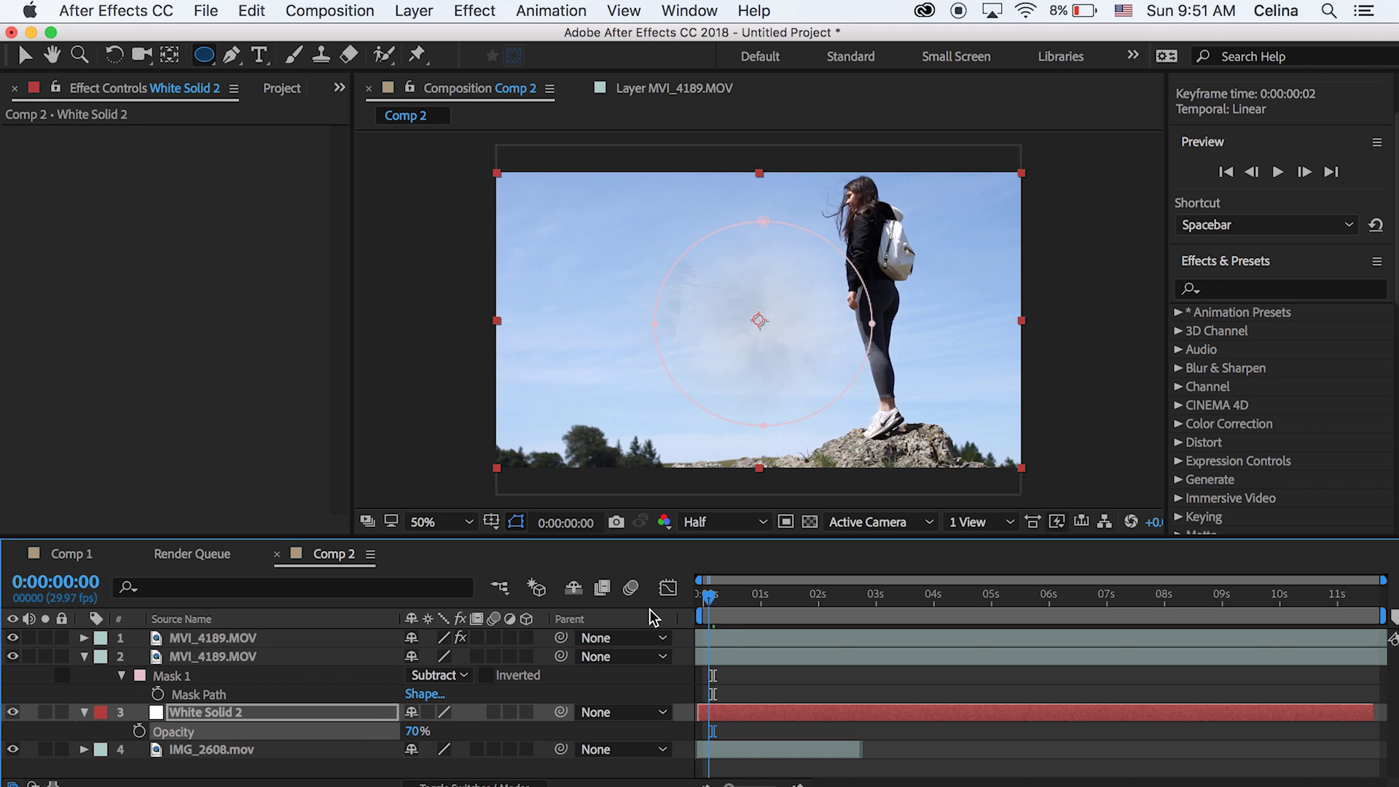
pyautogui.press('space')
pyautogui.press('space')
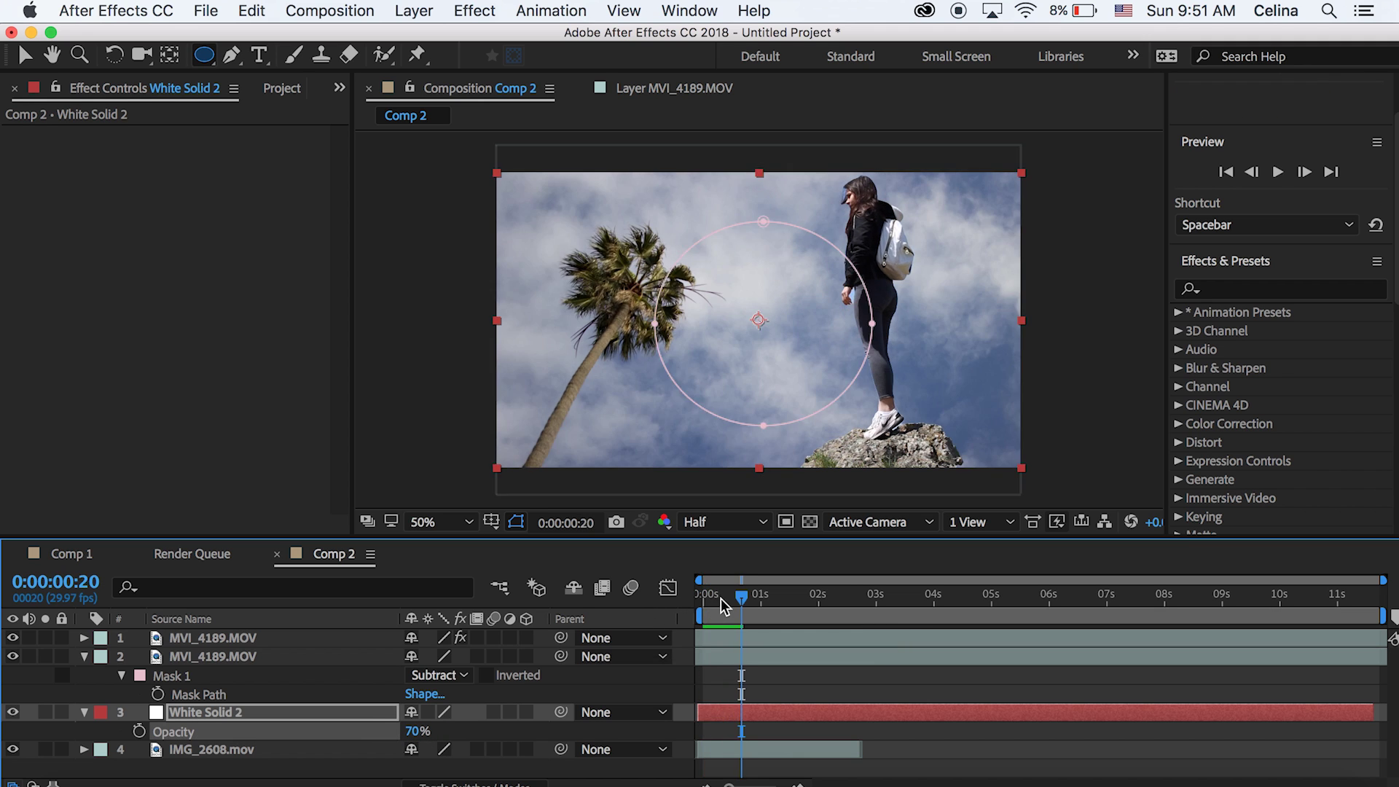
pyautogui.click(708, 596)
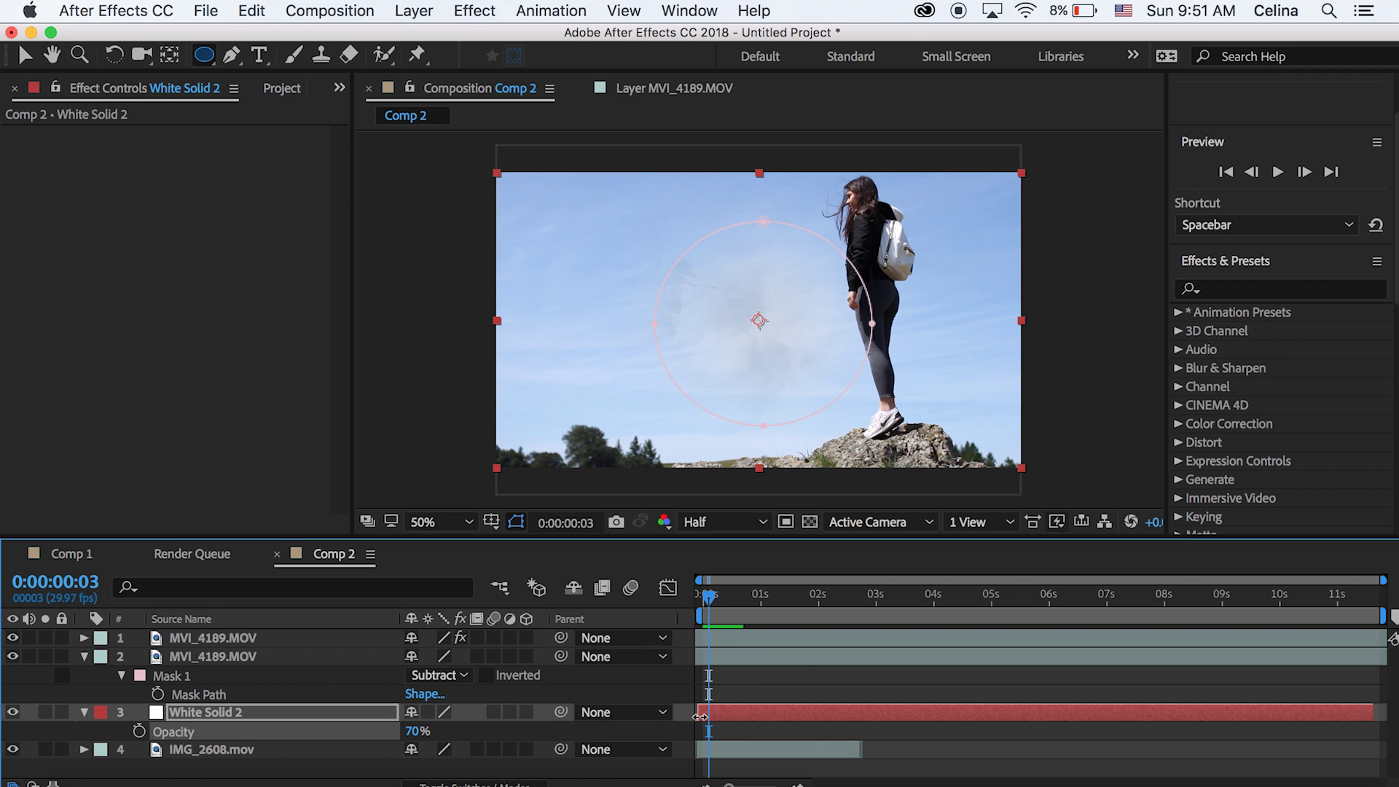
# Apply Fractal Noise to White Solid 2 with Contrast 41 and Brightness 100.
pyautogui.write('fract')
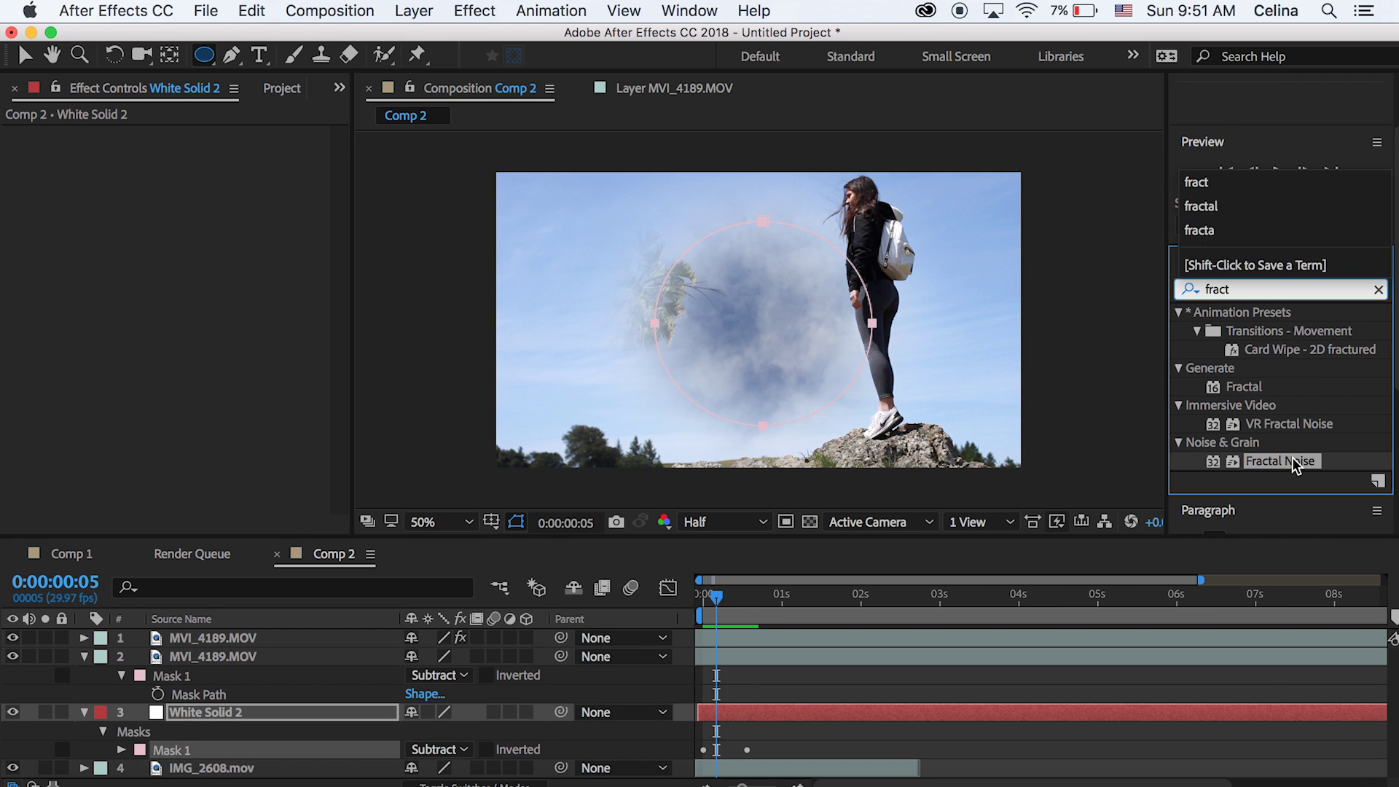
pyautogui.moveTo(1295, 466); pyautogui.dragTo(742, 721)
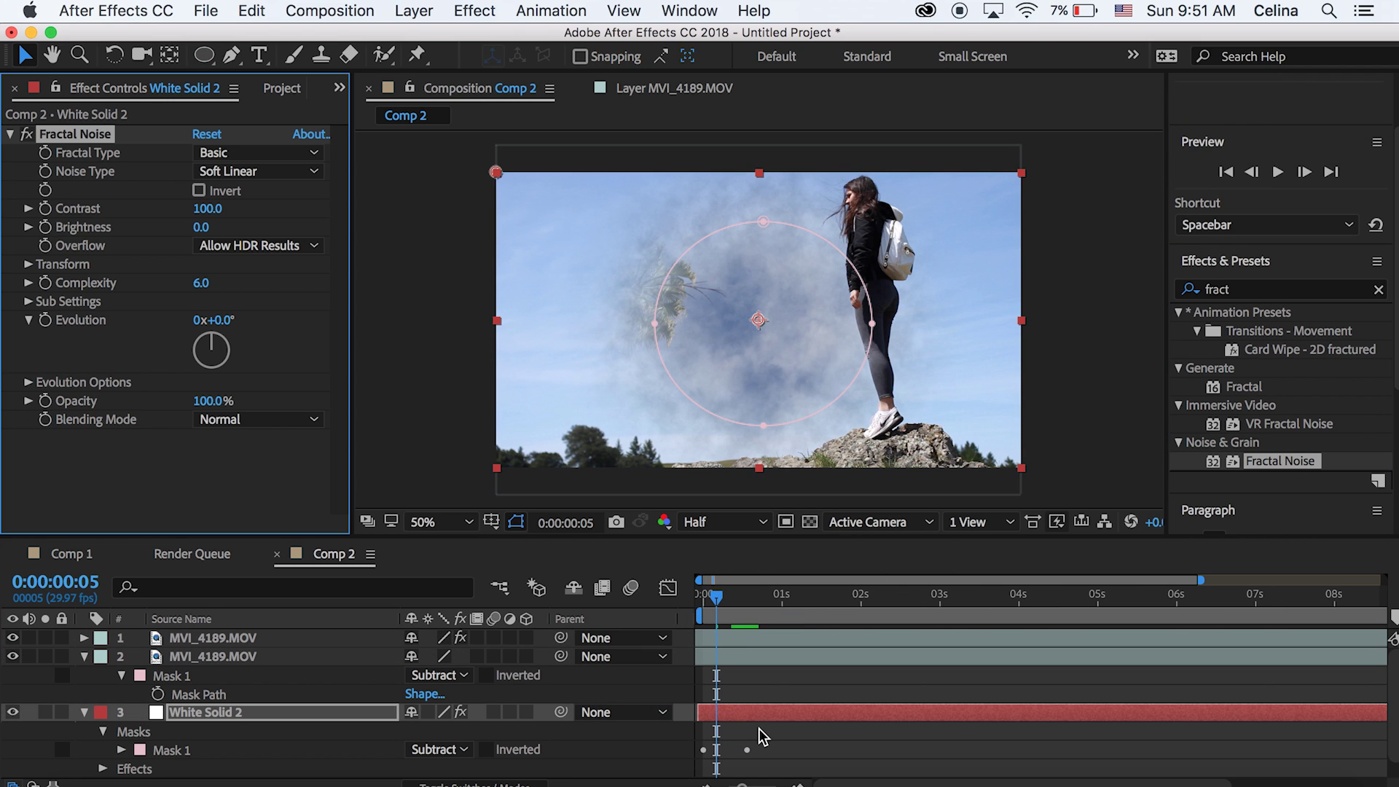
pyautogui.moveTo(206, 209); pyautogui.dragTo(147, 242)
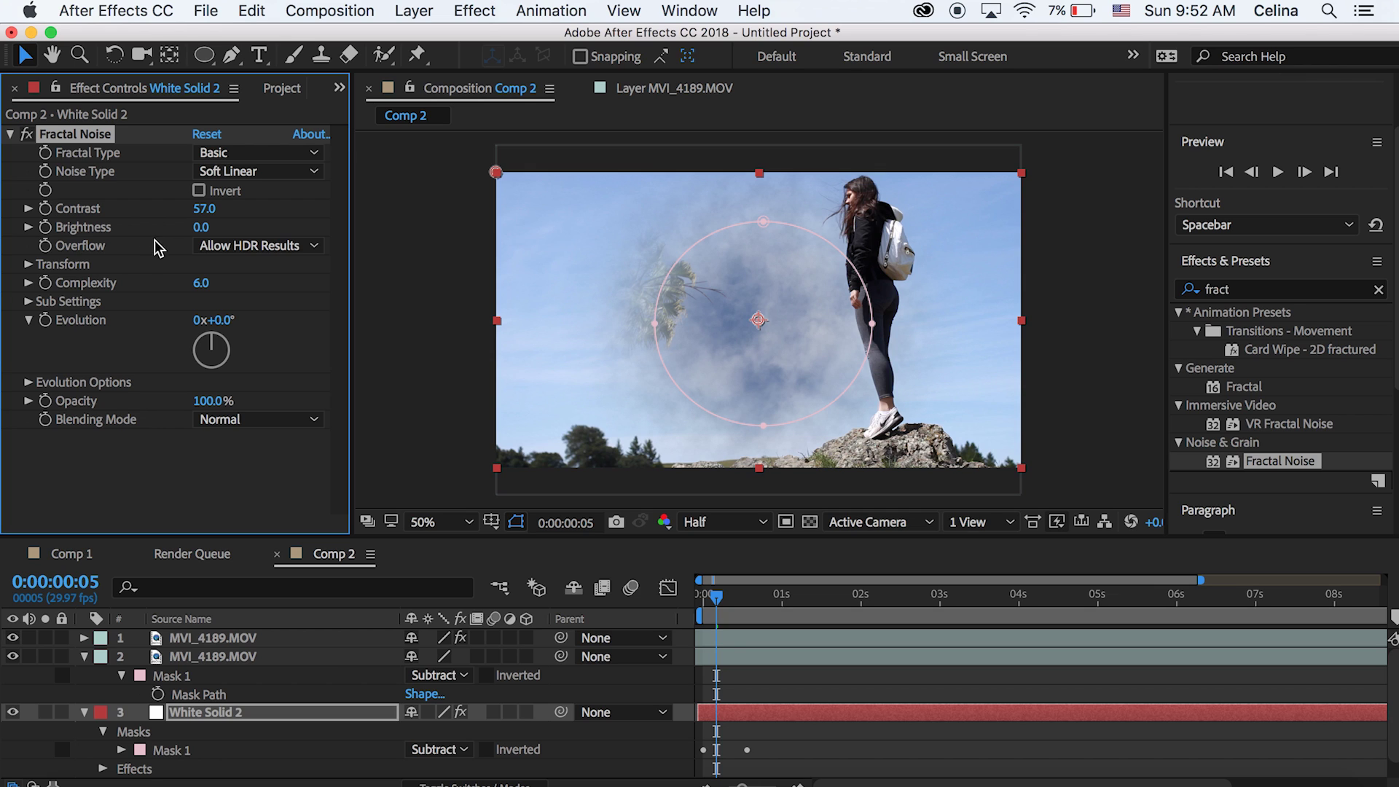
pyautogui.moveTo(157, 248); pyautogui.dragTo(95, 288)
pyautogui.moveTo(201, 226); pyautogui.dragTo(311, 213)
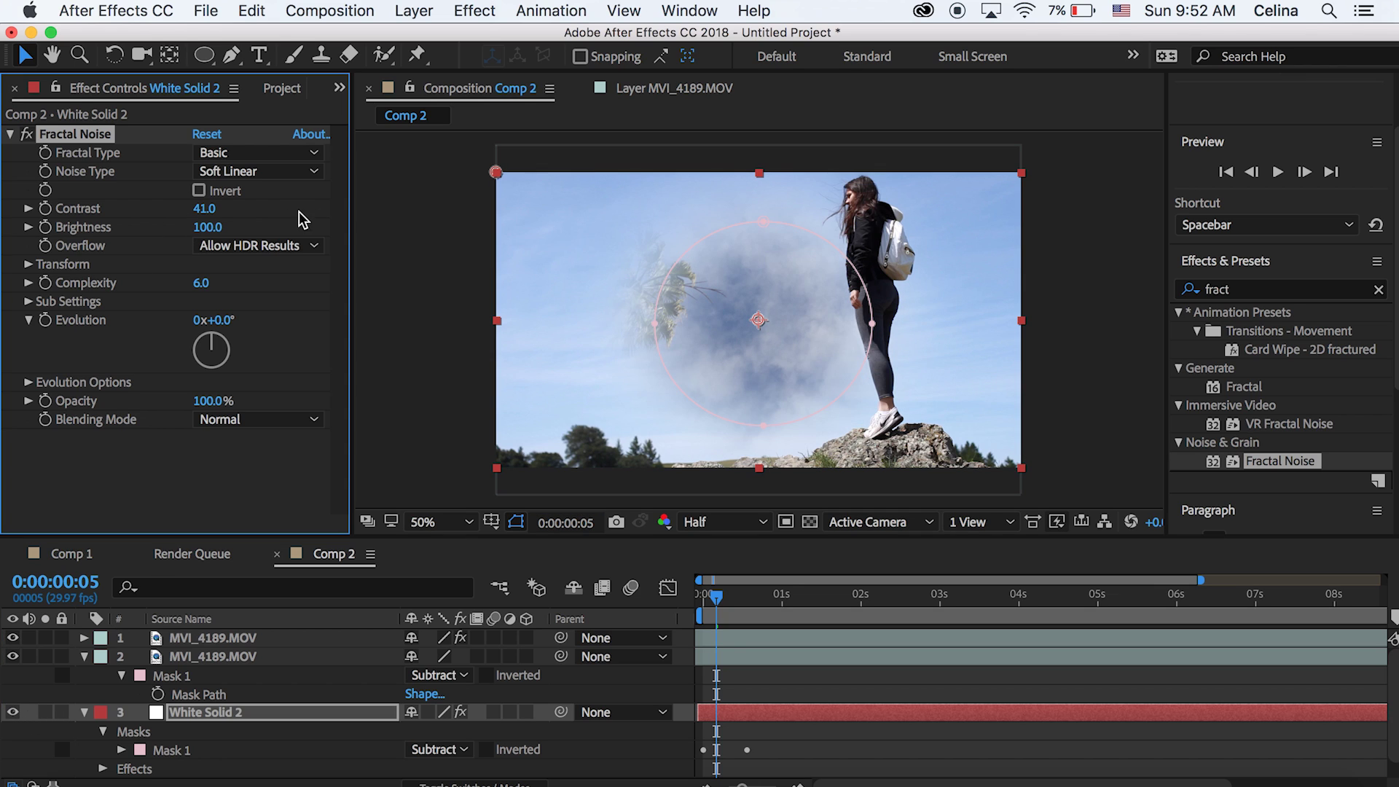
# Set White Solid 2's opacity to 60% and preview the cloudy flash.
pyautogui.click(717, 731)
pyautogui.press('t')
pyautogui.click(391, 732)
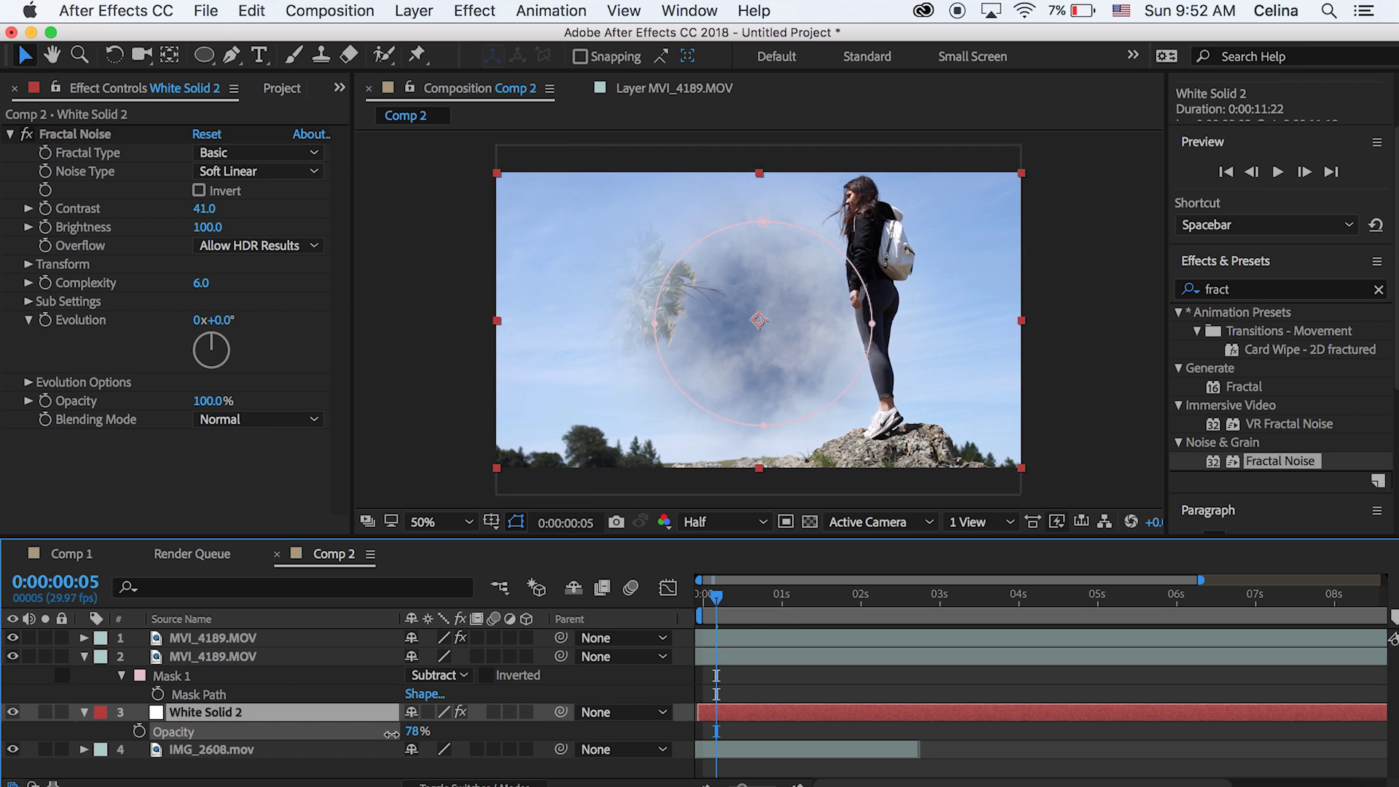
pyautogui.moveTo(382, 736); pyautogui.dragTo(379, 736)
pyautogui.press('space')
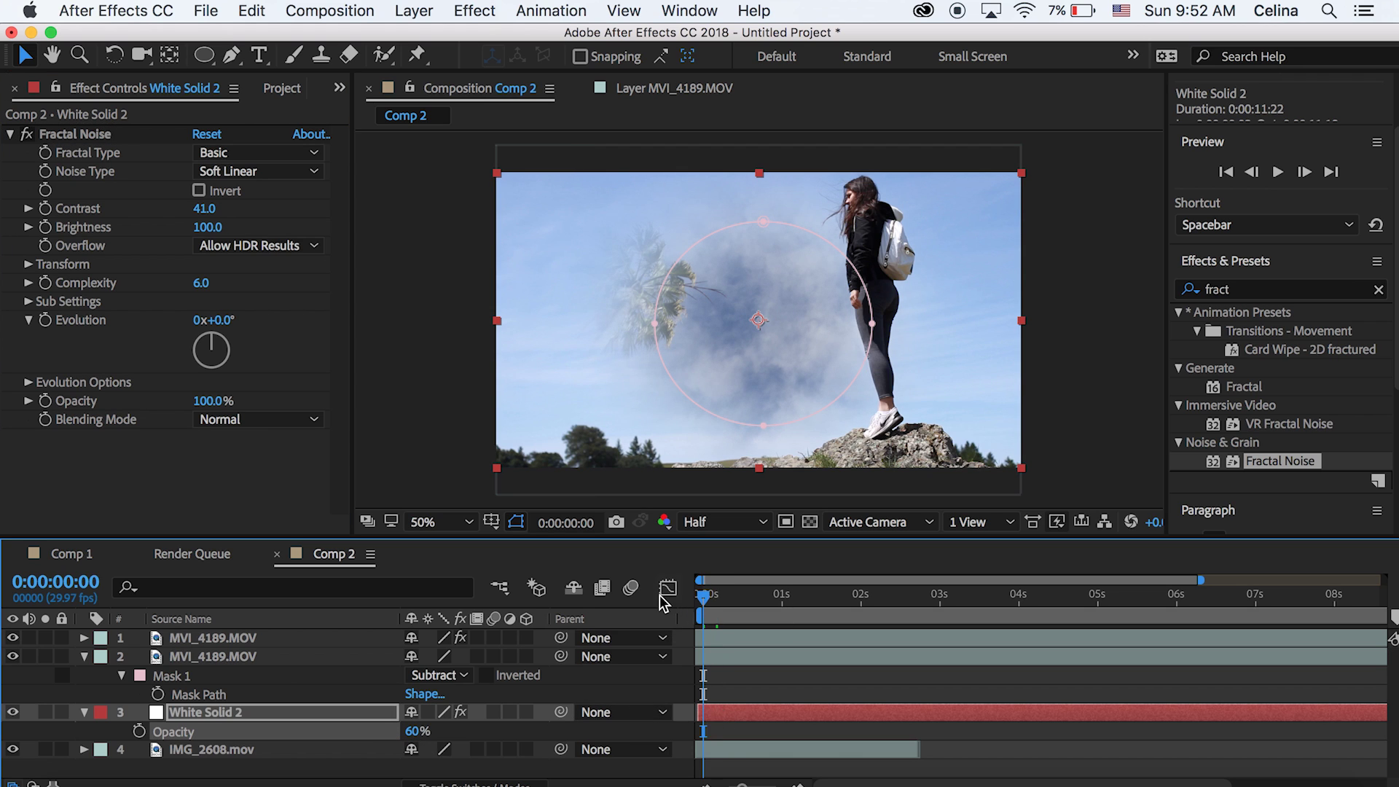